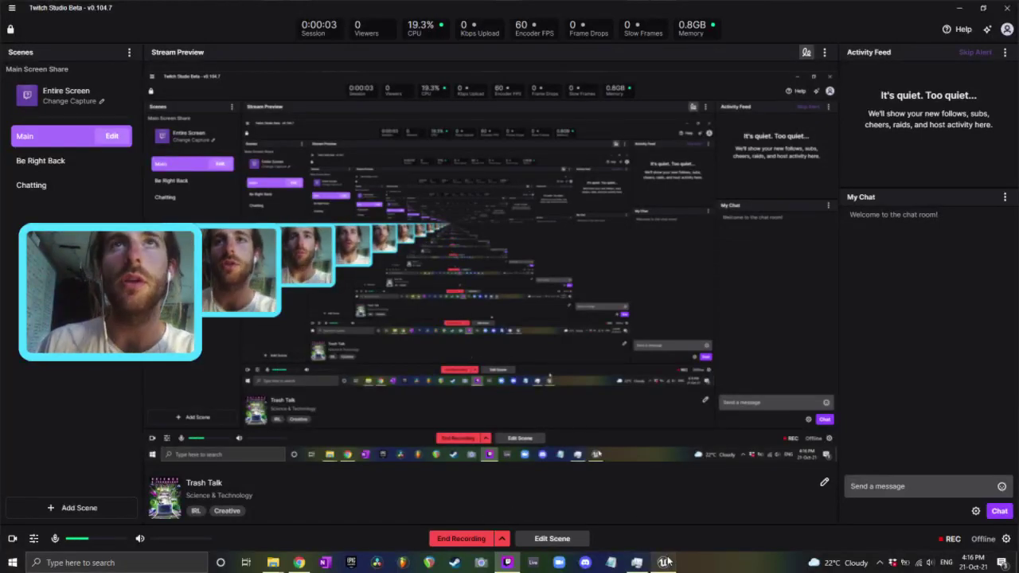
Switch to the Unreal Editor and open the Demo_FlyingAIMap level from the FlyingAI Maps folder
{"action": "left_click", "coordinate": [664, 562]}
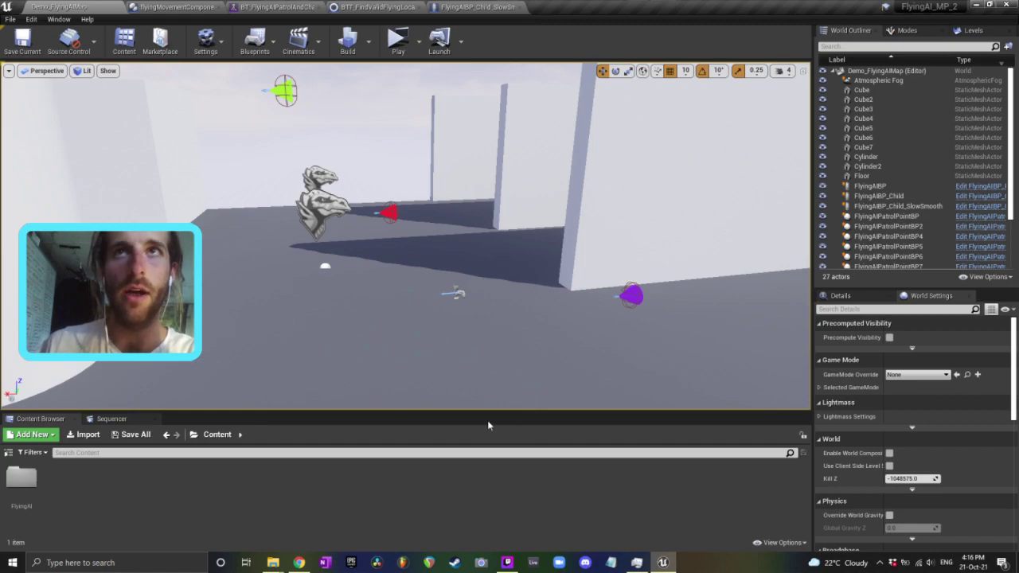
{"action": "mouse_move", "coordinate": [316, 295]}
{"action": "right_mouse_down"}
{"action": "mouse_move", "coordinate": [354, 280]}
{"action": "mouse_move", "coordinate": [316, 294]}
{"action": "right_mouse_up"}
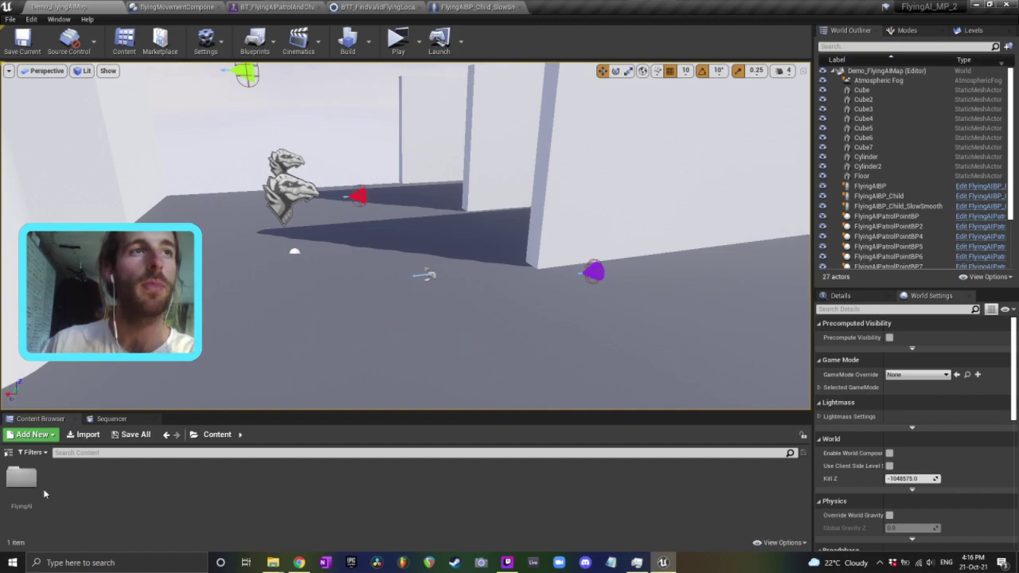
{"action": "double_click", "coordinate": [21, 480]}
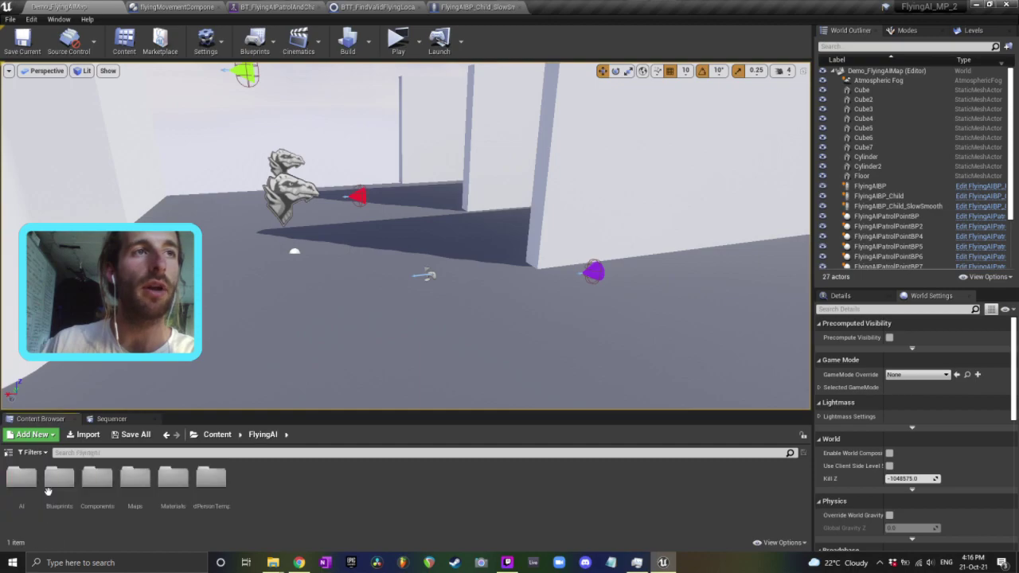
{"action": "double_click", "coordinate": [135, 480]}
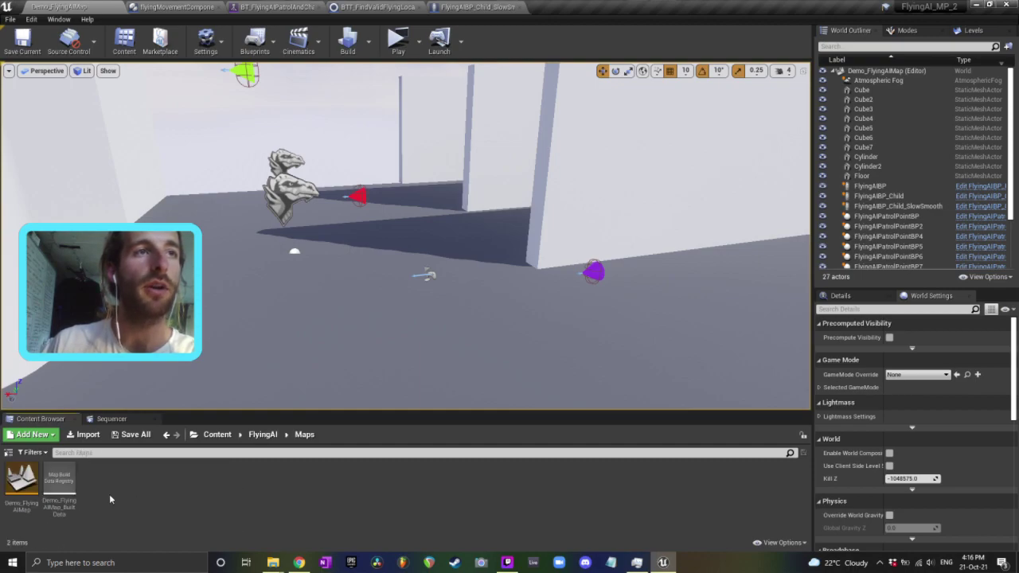
{"action": "double_click", "coordinate": [22, 481]}
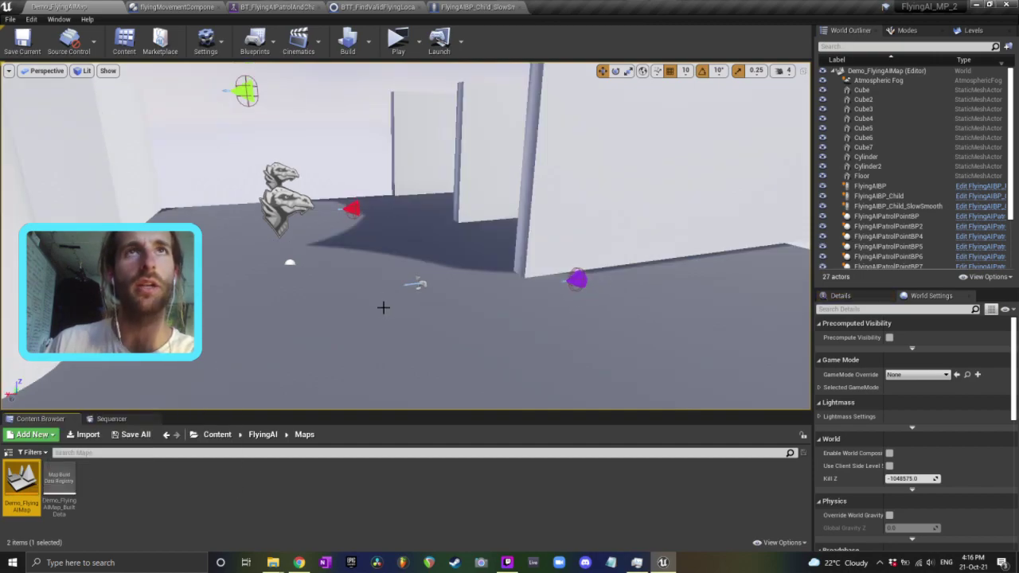
Run the demo level in Simulate mode, watch the flying AI actors move around, and stop the simulation
{"action": "right_click_drag", "start_coordinate": [382, 307], "coordinate": [418, 306]}
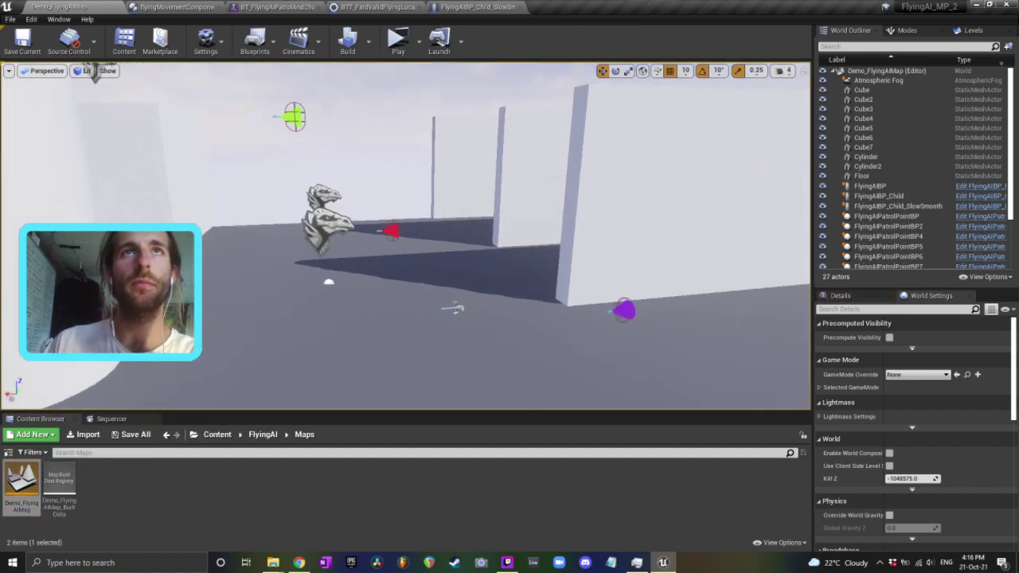
{"action": "left_click", "coordinate": [419, 42]}
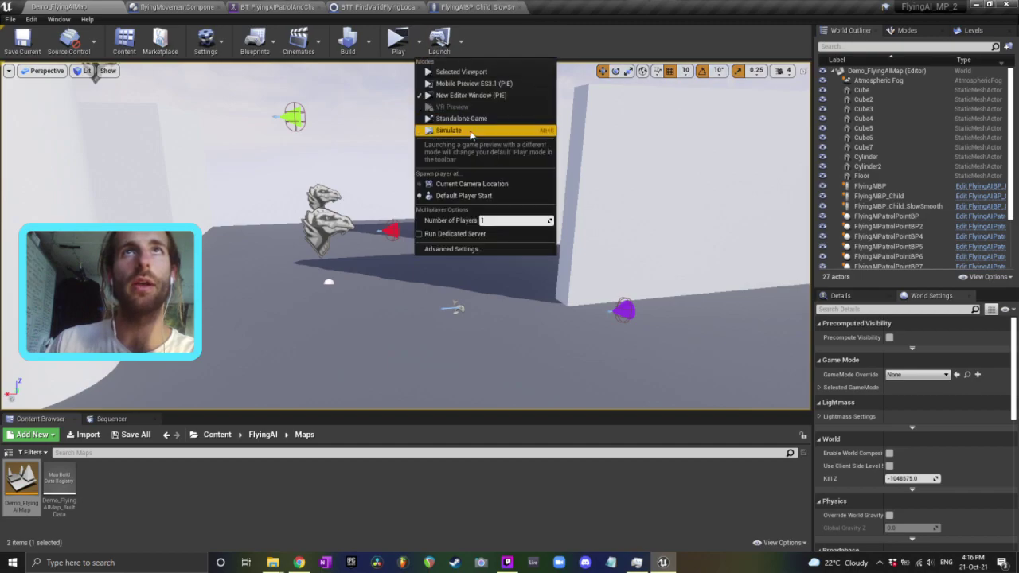
{"action": "left_click", "coordinate": [478, 132]}
{"action": "key", "text": "g"}
{"action": "right_click_drag", "start_coordinate": [494, 263], "coordinate": [535, 272]}
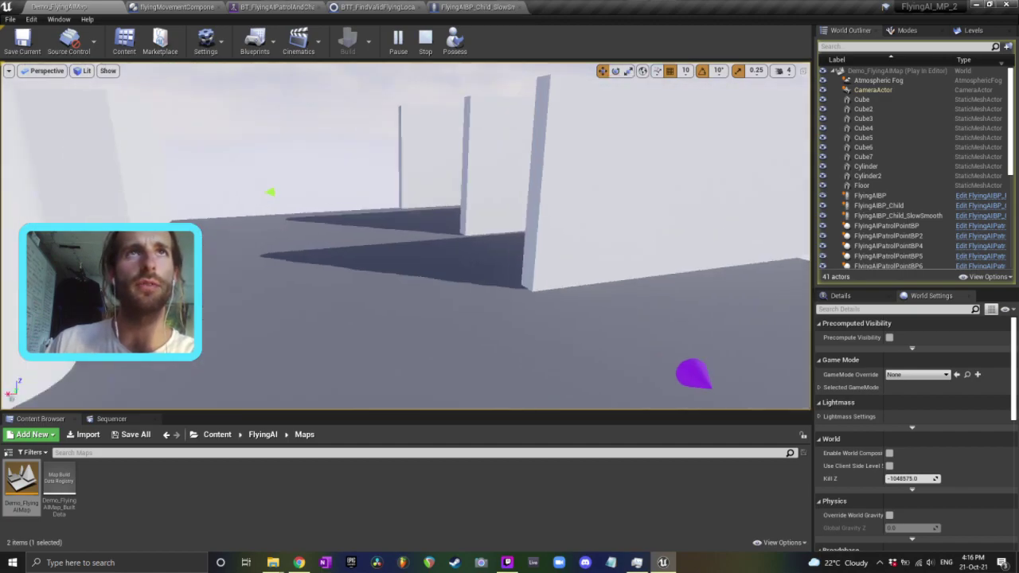
{"action": "mouse_move", "coordinate": [463, 294]}
{"action": "right_mouse_down"}
{"action": "mouse_move", "coordinate": [411, 295]}
{"action": "mouse_move", "coordinate": [480, 259]}
{"action": "right_mouse_up"}
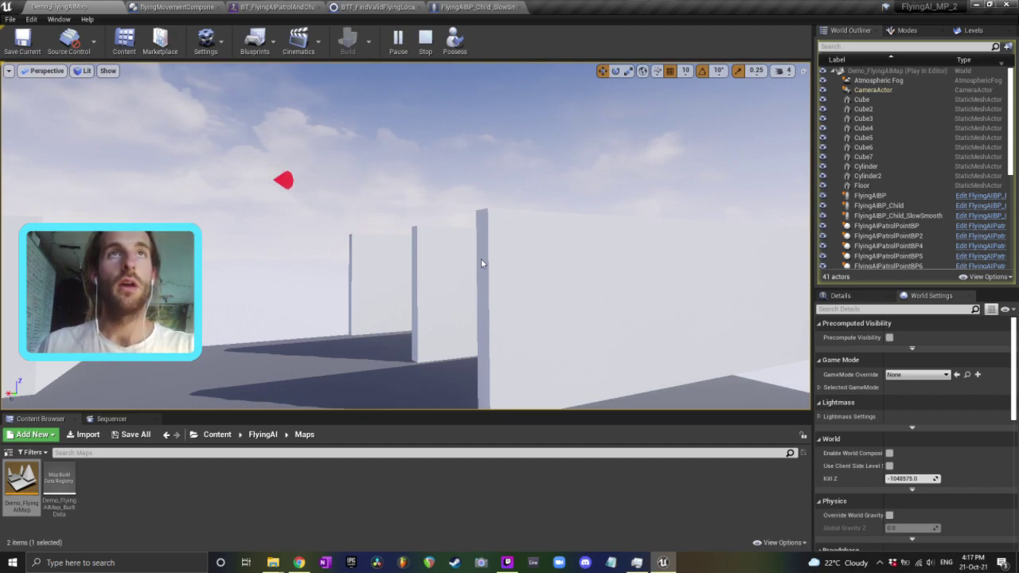
{"action": "key", "text": "Escape"}
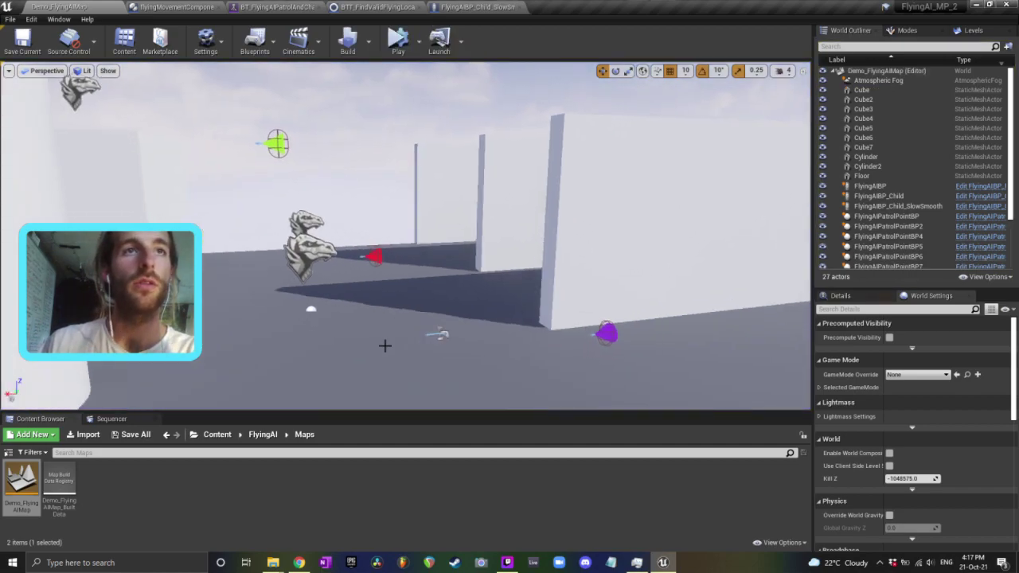
Return to the root Content folder and create a new level from the template with a floor, sky and player start
{"action": "left_click", "coordinate": [217, 435]}
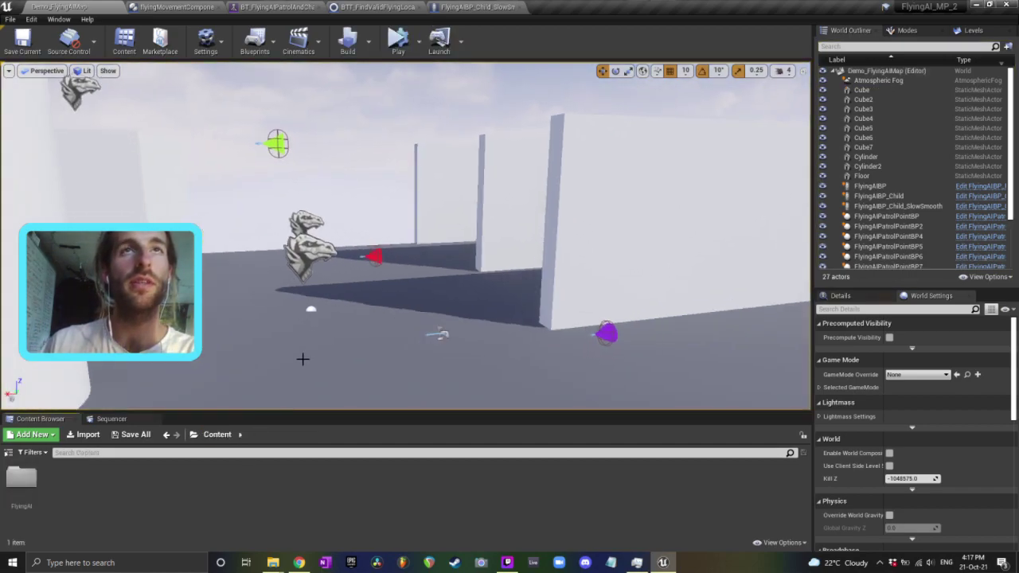
{"action": "left_click", "coordinate": [9, 19]}
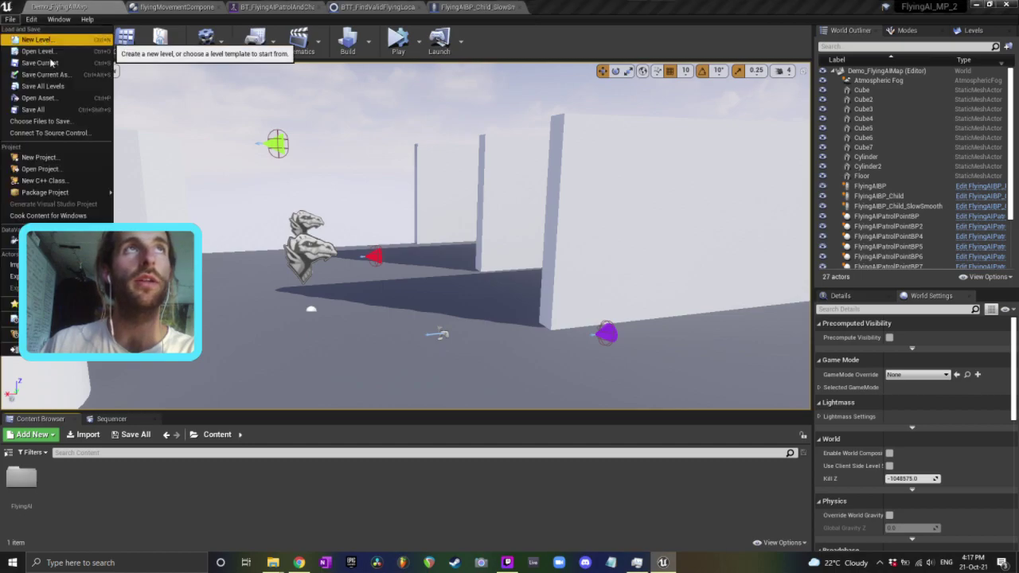
{"action": "left_click", "coordinate": [36, 41]}
{"action": "left_click", "coordinate": [422, 223]}
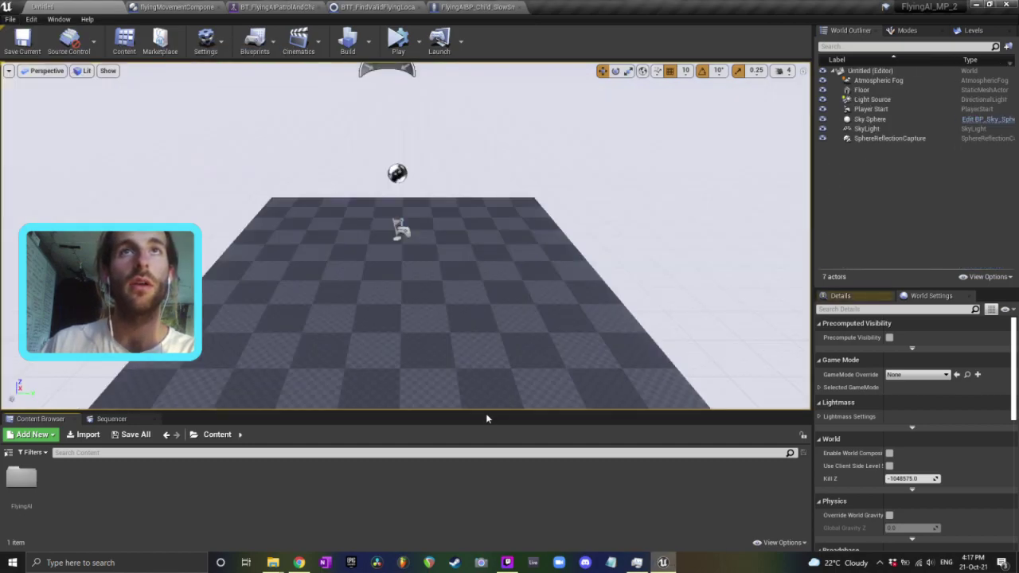
Create a Blueprint class with Character as parent in the root Content folder, keep its default name, and open it
{"action": "double_click", "coordinate": [22, 478]}
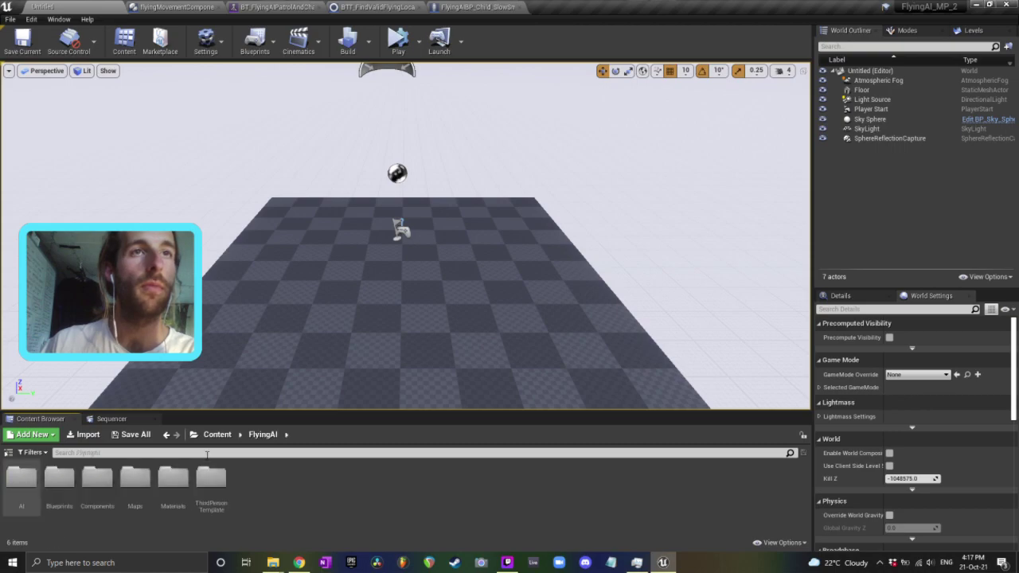
{"action": "left_click", "coordinate": [217, 435]}
{"action": "right_click", "coordinate": [188, 489]}
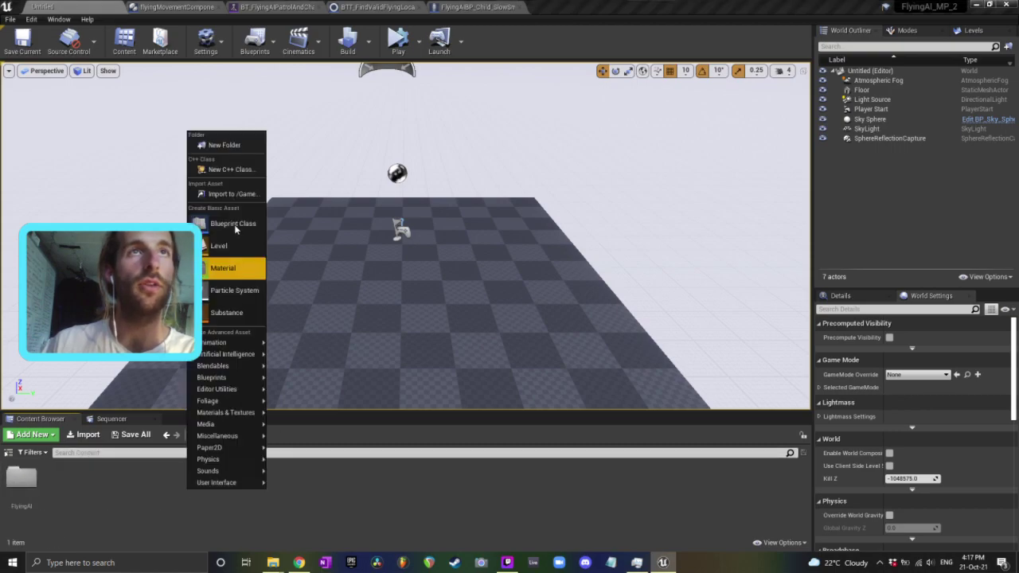
{"action": "left_click", "coordinate": [217, 269]}
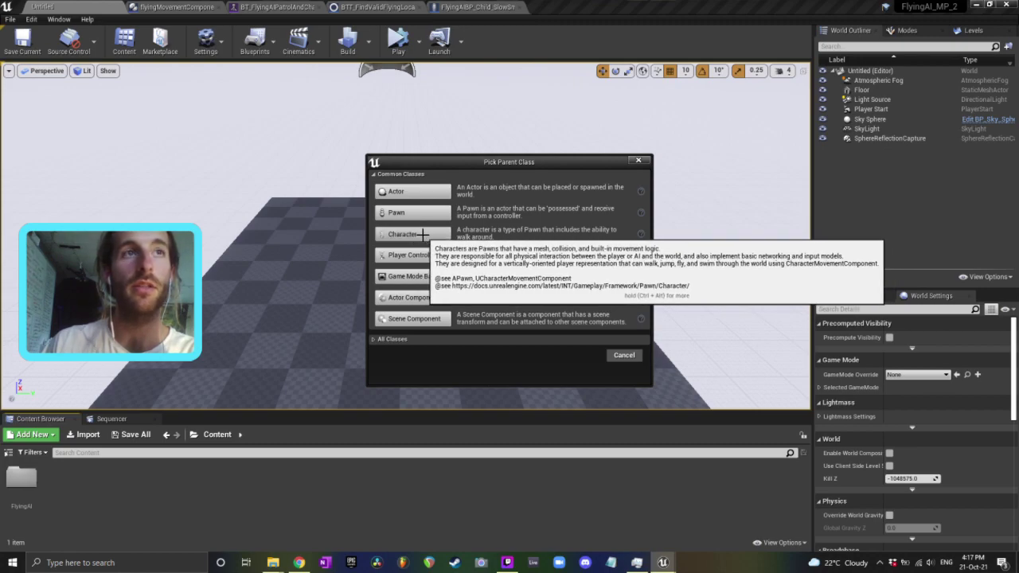
{"action": "left_click", "coordinate": [422, 234]}
{"action": "key", "text": "Return"}
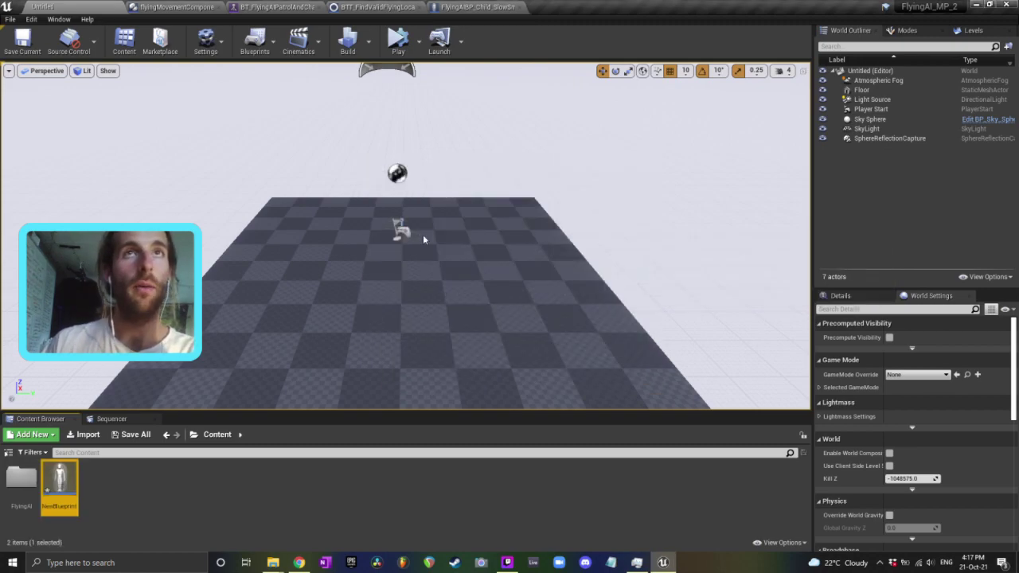
{"action": "key", "text": "Return"}
{"action": "left_click", "coordinate": [82, 184]}
Add a Flying Movement Component to the new character Blueprint, keeping its default name
{"action": "left_click", "coordinate": [61, 49]}
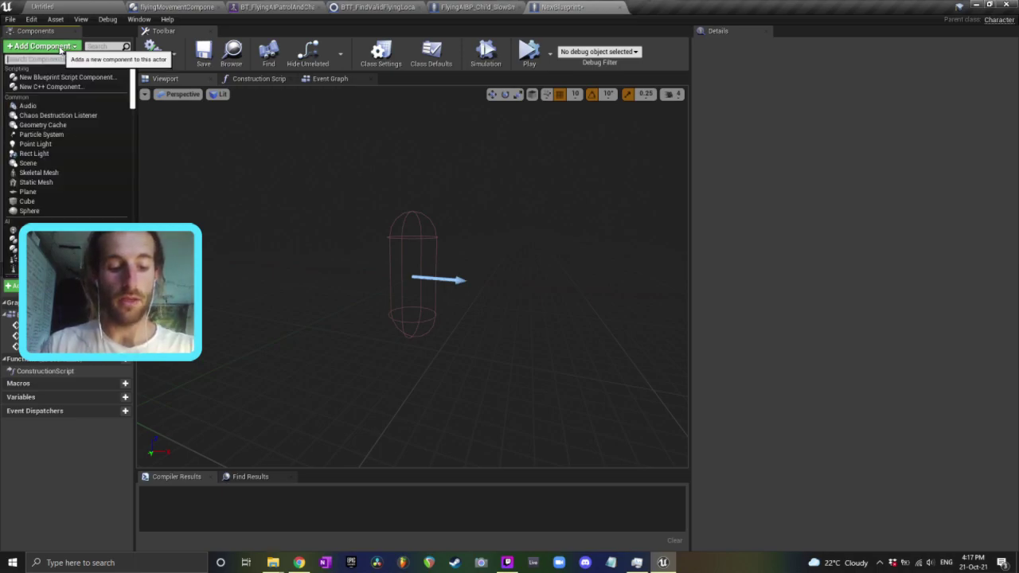
{"action": "type", "text": "flying"}
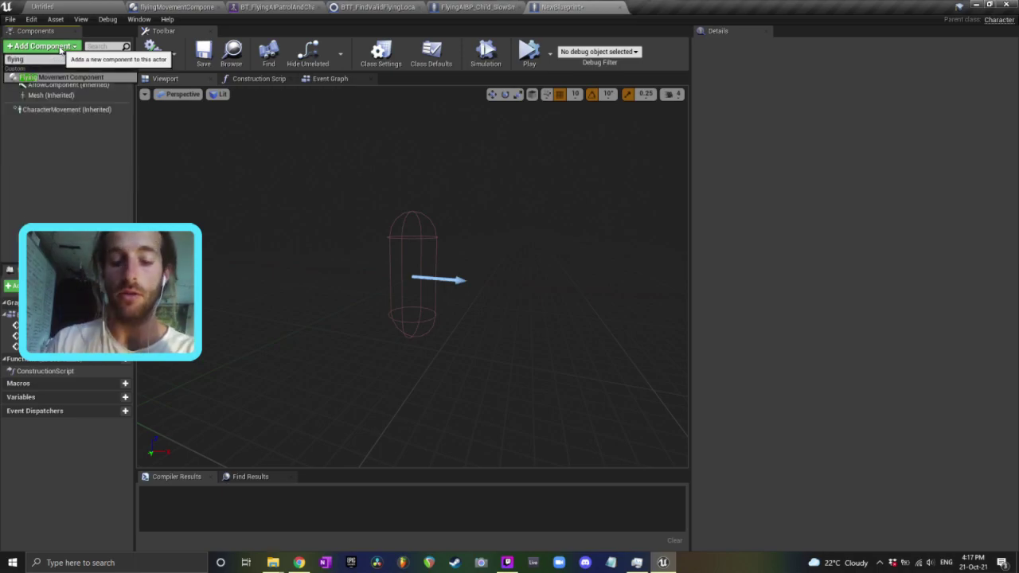
{"action": "key", "text": "Return"}
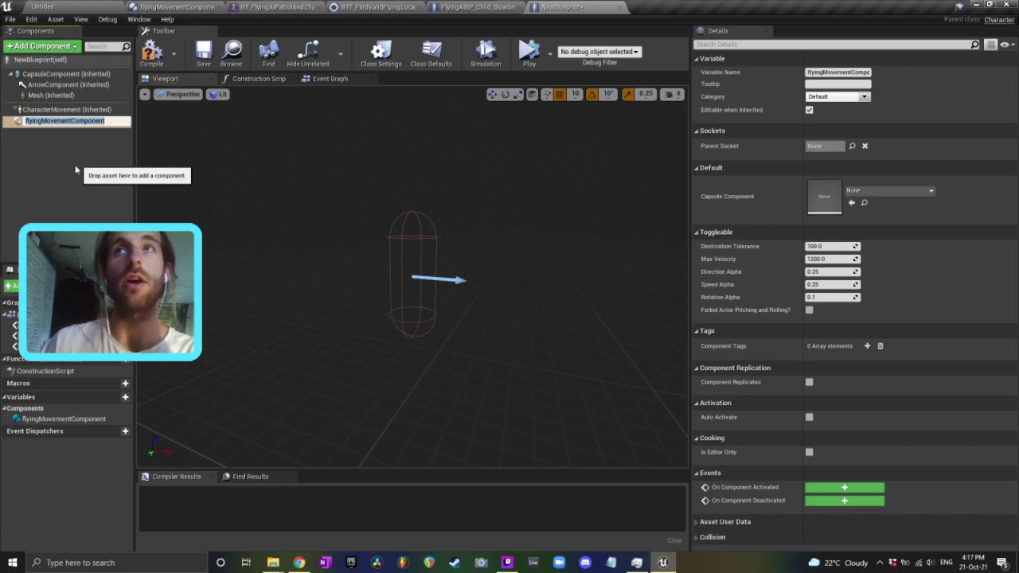
{"action": "left_click", "coordinate": [644, 279]}
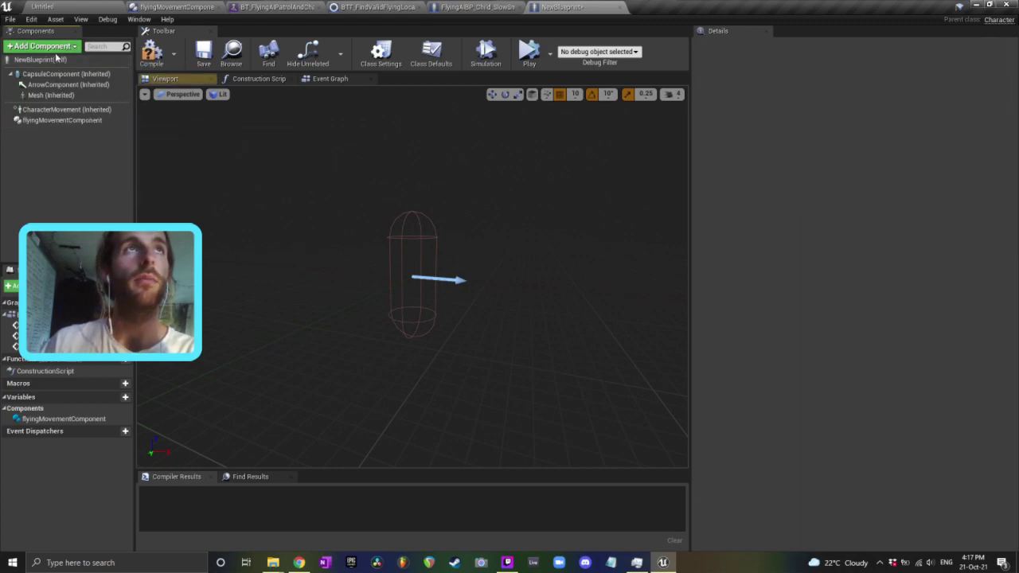
Add a Static Mesh component to the character Blueprint and assign the 1M_Cube mesh to it
{"action": "left_click", "coordinate": [55, 48]}
{"action": "type", "text": "static"}
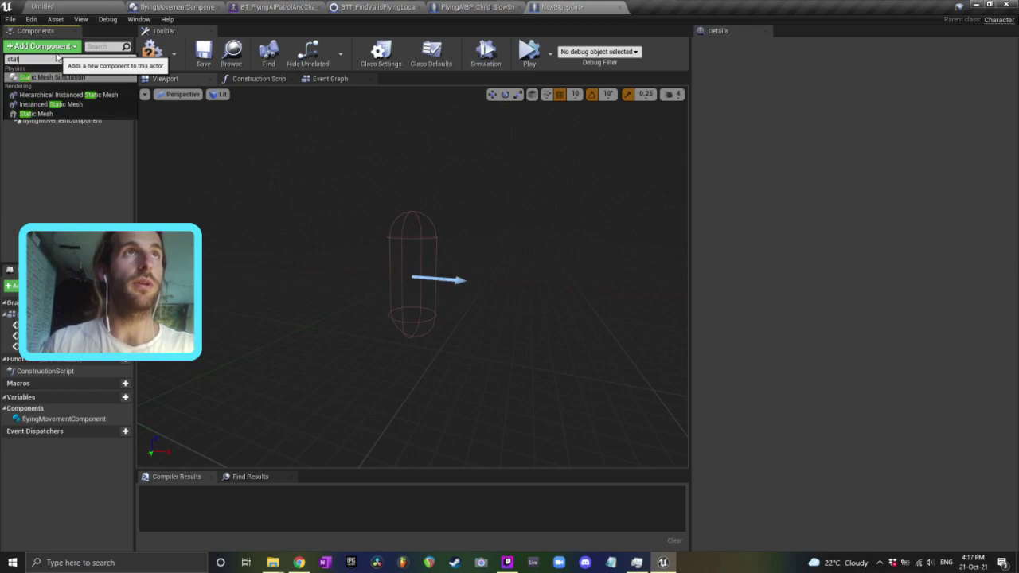
{"action": "left_click", "coordinate": [44, 114]}
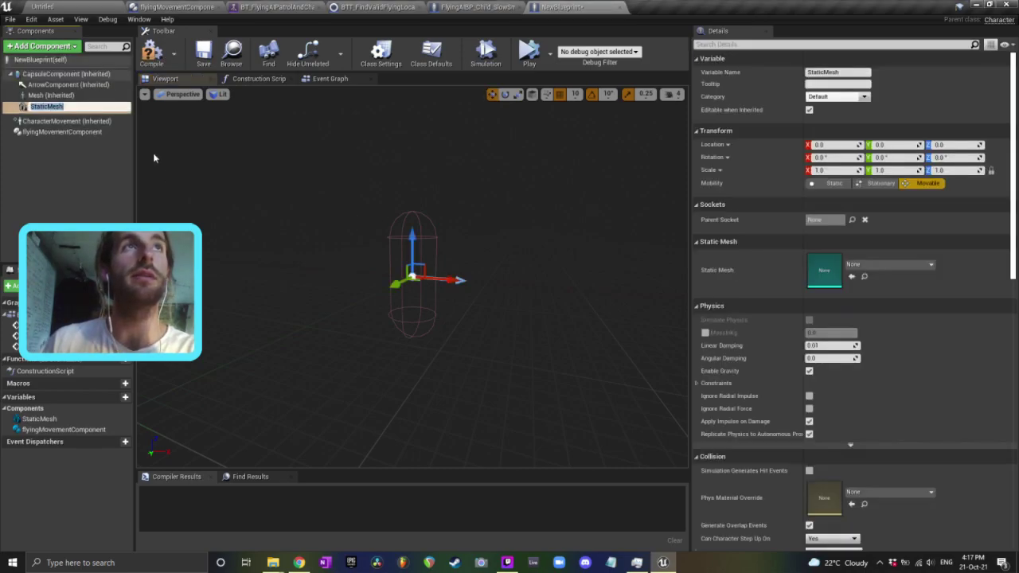
{"action": "left_click", "coordinate": [876, 266]}
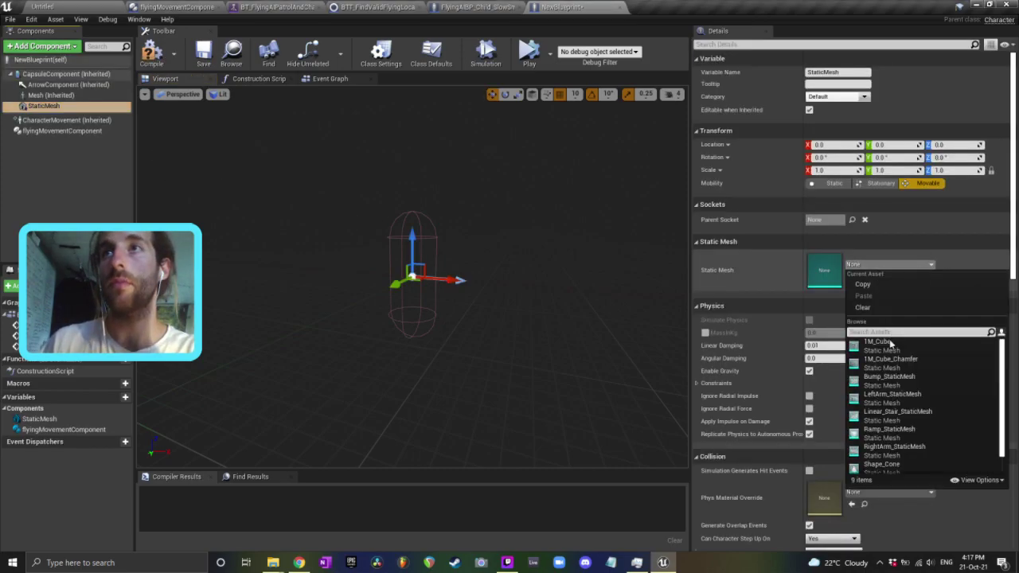
{"action": "left_click", "coordinate": [892, 344]}
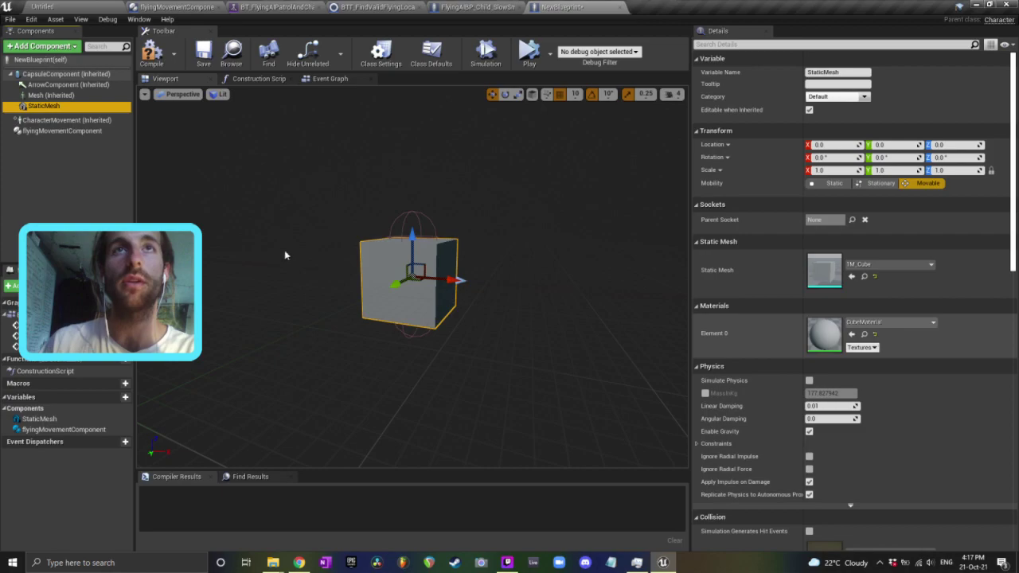
Review the flying movement component's settings and set the Blueprint's AI Controller Class to My_AIC
{"action": "left_click", "coordinate": [98, 133]}
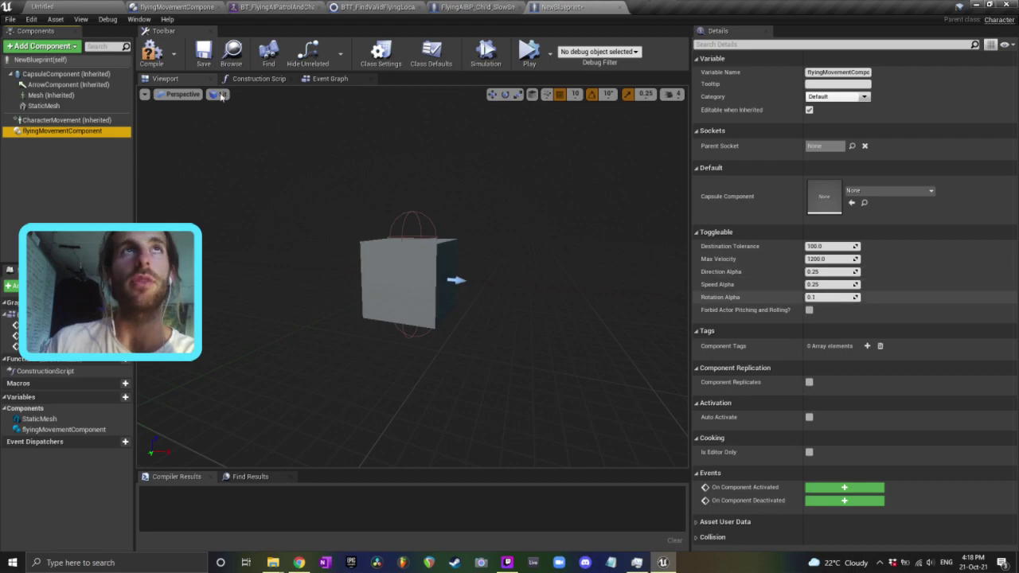
{"action": "left_click", "coordinate": [40, 60]}
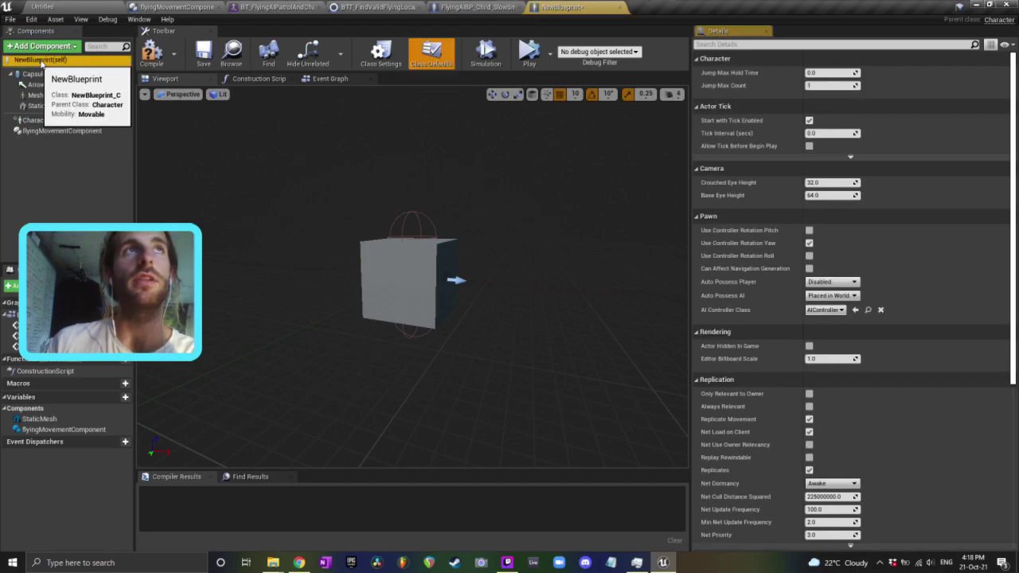
{"action": "left_click", "coordinate": [808, 312]}
{"action": "left_click", "coordinate": [849, 397]}
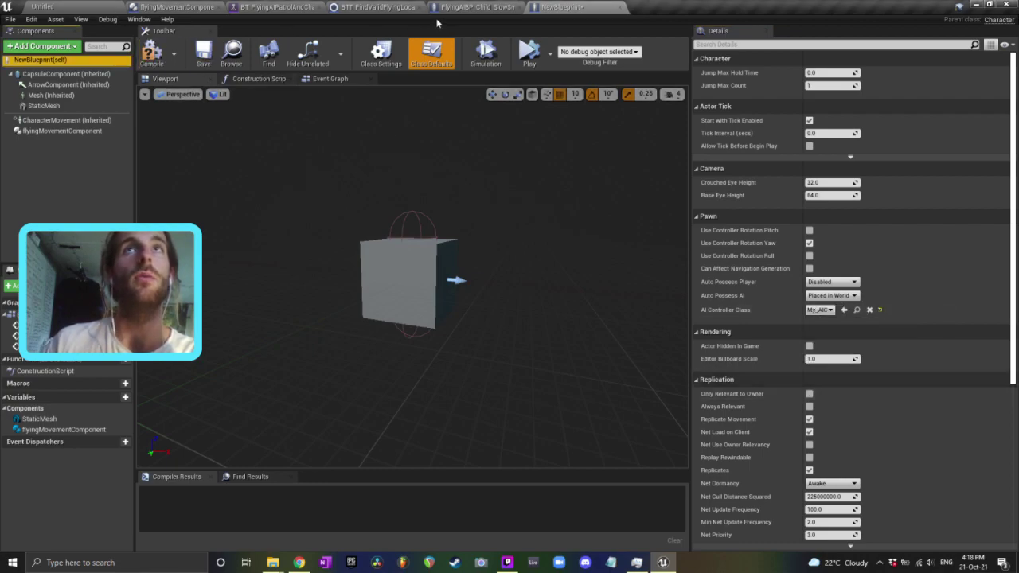
Search the project content for "flying", open FlyingAIBP_Parent, and copy the AI controller setup nodes from its Event Graph
{"action": "left_click", "coordinate": [83, 5]}
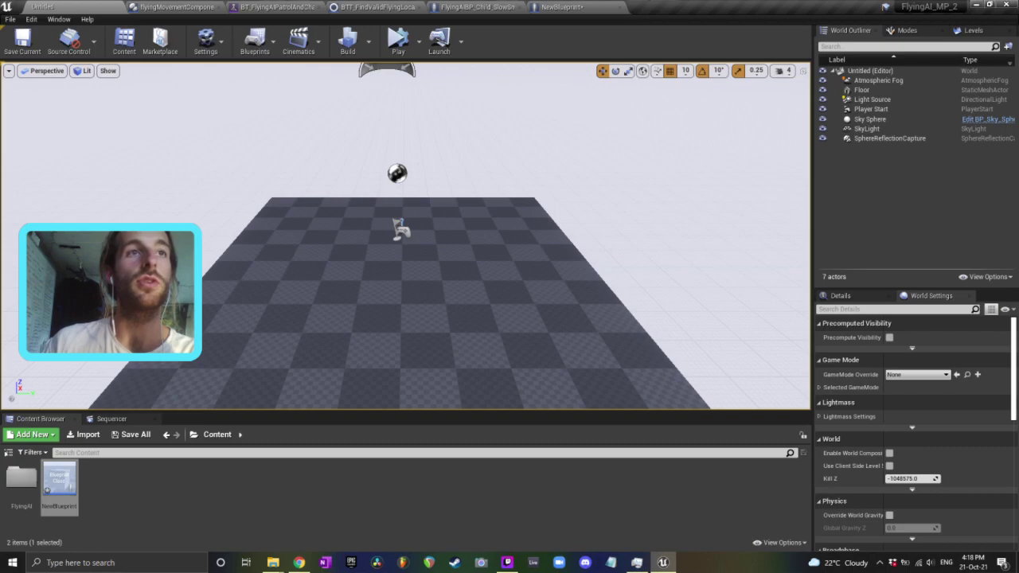
{"action": "left_click", "coordinate": [206, 453]}
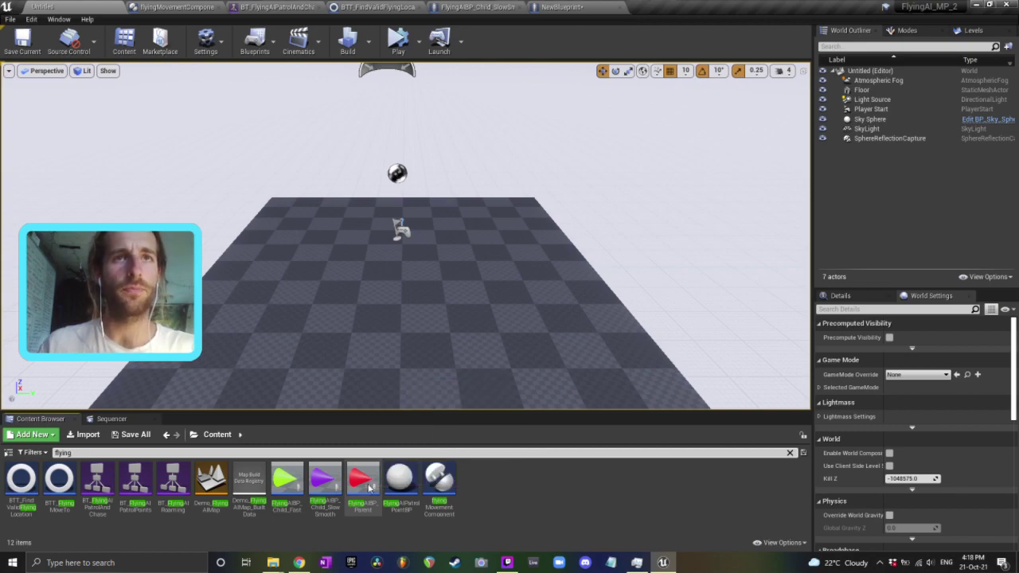
{"action": "double_click", "coordinate": [367, 486]}
{"action": "left_click", "coordinate": [510, 203]}
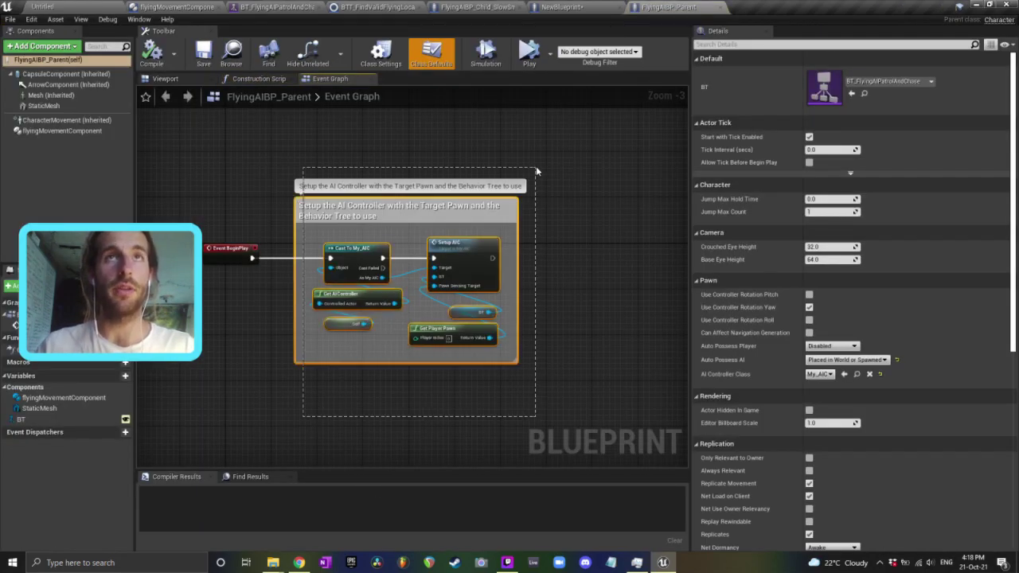
Paste the AI controller setup nodes into NewBlueprint's Event Graph and connect Event BeginPlay to the Cast To My_AIC node
{"action": "left_click", "coordinate": [569, 7]}
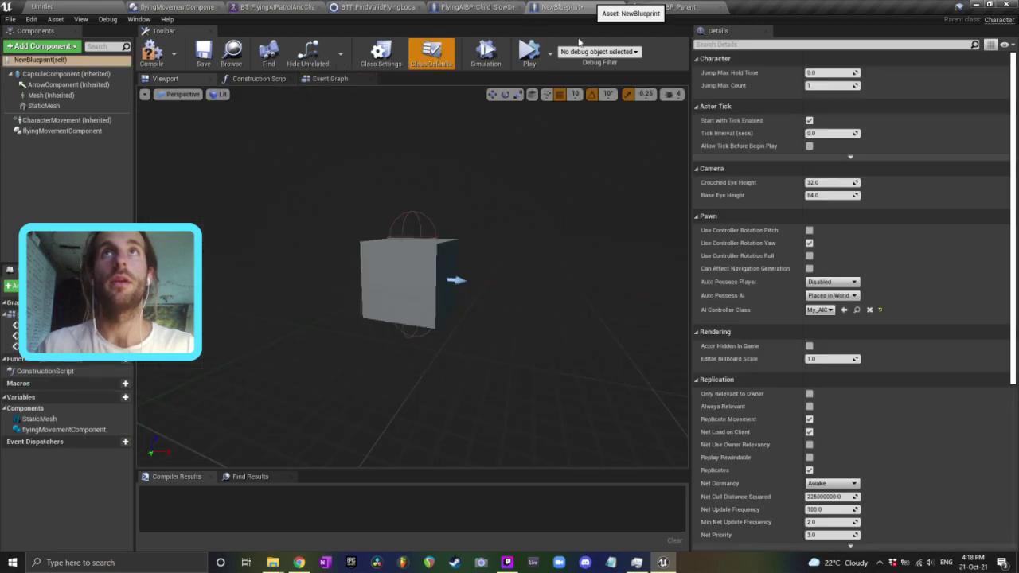
{"action": "left_click", "coordinate": [334, 79]}
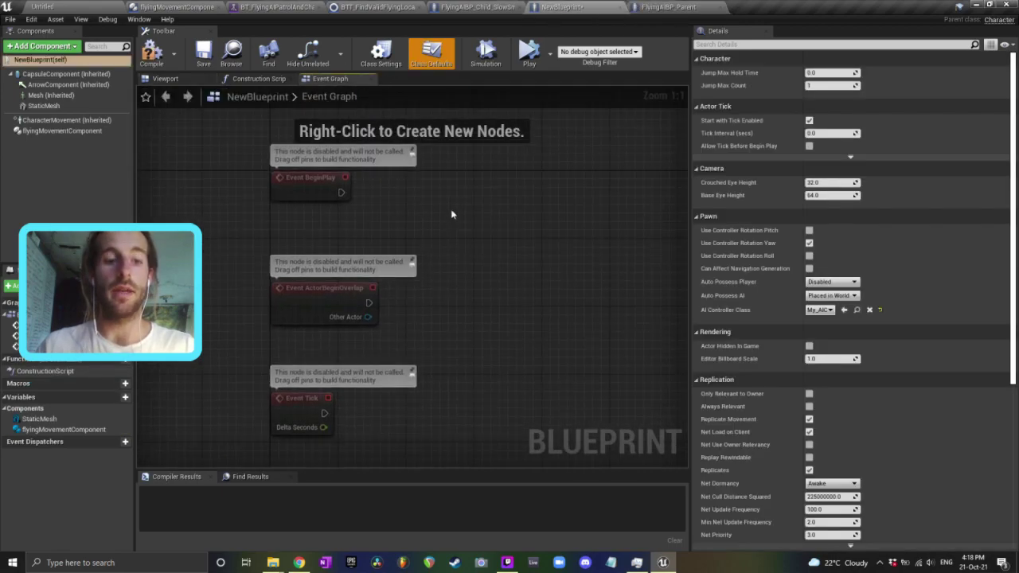
{"action": "key", "text": "ctrl+v"}
{"action": "left_click_drag", "start_coordinate": [509, 192], "coordinate": [594, 201]}
{"action": "mouse_move", "coordinate": [342, 193]}
{"action": "left_mouse_down"}
{"action": "mouse_move", "coordinate": [503, 191]}
{"action": "mouse_move", "coordinate": [332, 191]}
{"action": "mouse_move", "coordinate": [342, 196]}
{"action": "left_mouse_up"}
Delete the BT variable node, set the Setup AIC node's BT input to BT_FlyingAIPatrolAndChase, and compile and save NewBlueprint
{"action": "right_click_drag", "start_coordinate": [420, 220], "coordinate": [232, 229]}
{"action": "left_click", "coordinate": [456, 287]}
{"action": "left_click_drag", "start_coordinate": [527, 282], "coordinate": [527, 283]}
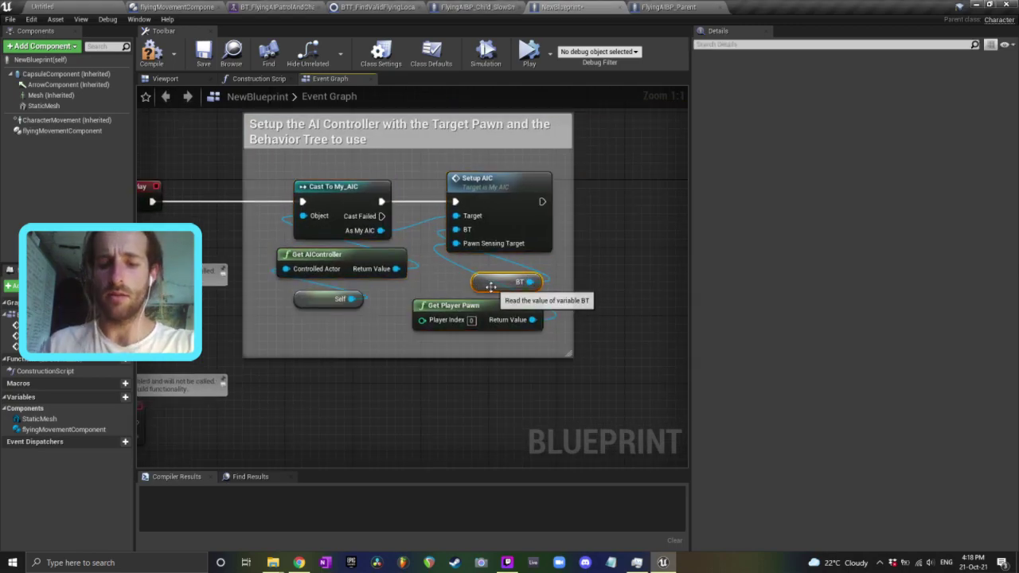
{"action": "key", "text": "Delete"}
{"action": "left_click", "coordinate": [498, 230]}
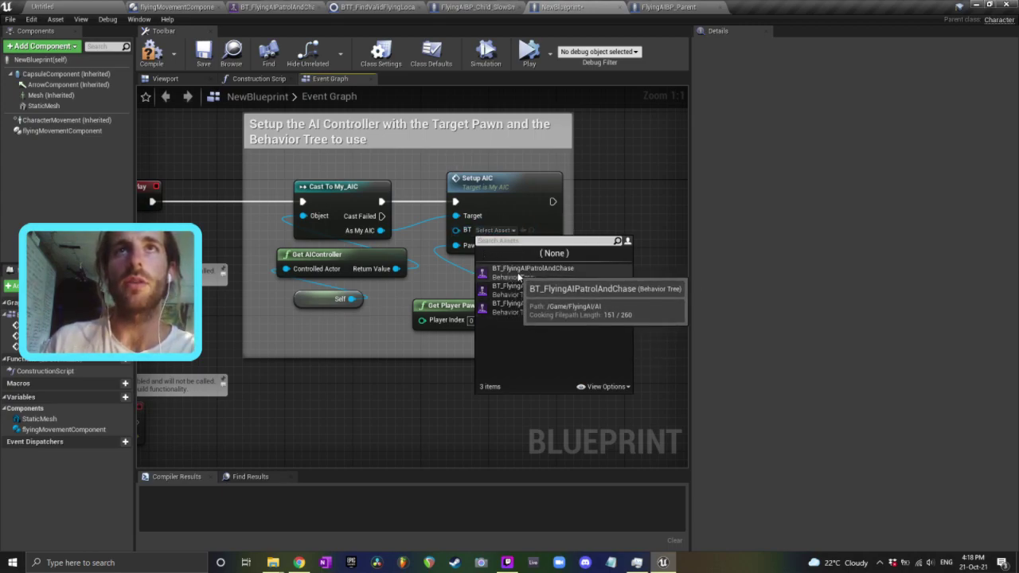
{"action": "left_click", "coordinate": [545, 271]}
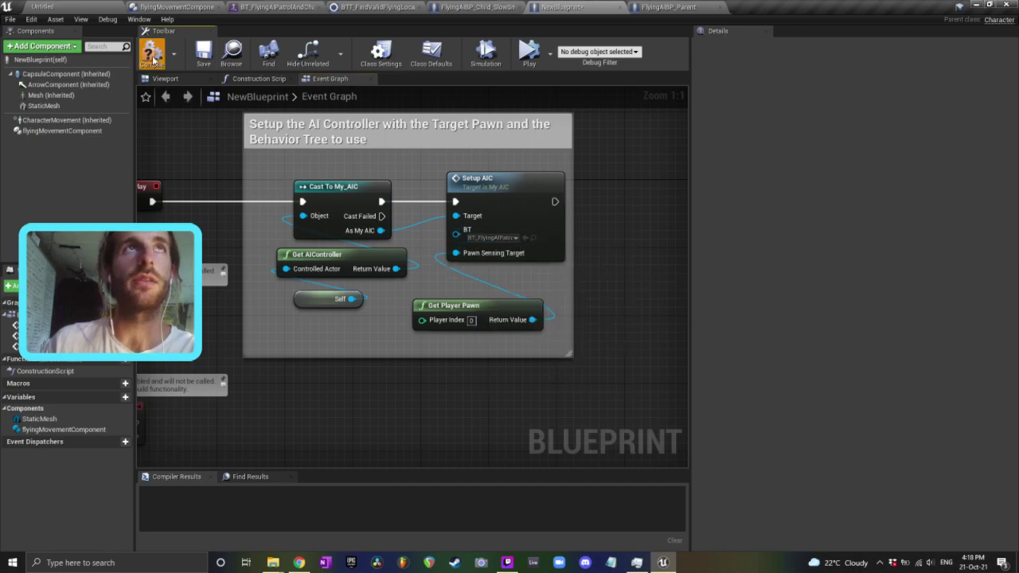
{"action": "left_click", "coordinate": [204, 58]}
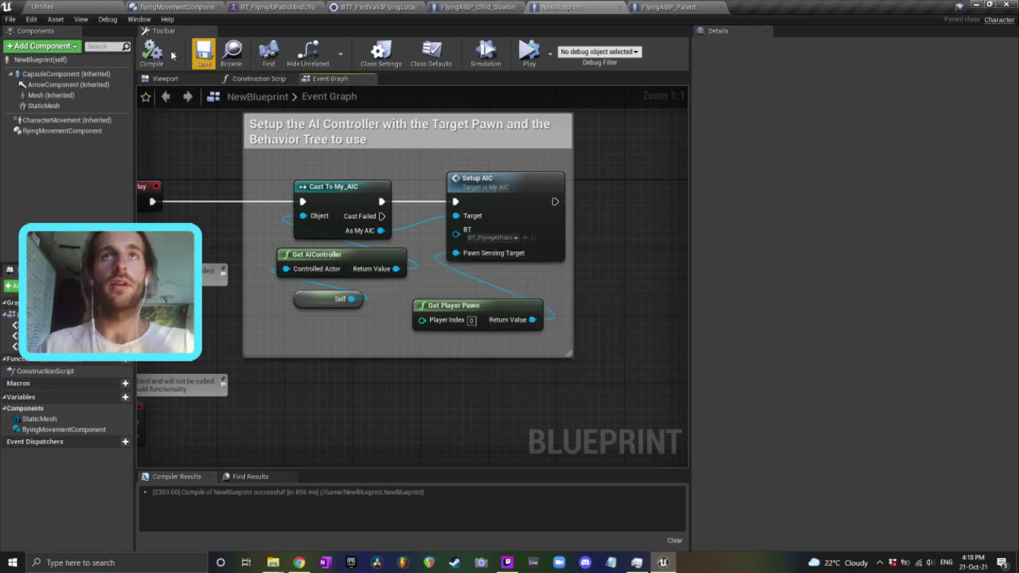
Place a NewBlueprint actor in the level, raised above the far right part of the floor
{"action": "left_click", "coordinate": [93, 4]}
{"action": "right_click_drag", "start_coordinate": [341, 239], "coordinate": [341, 229]}
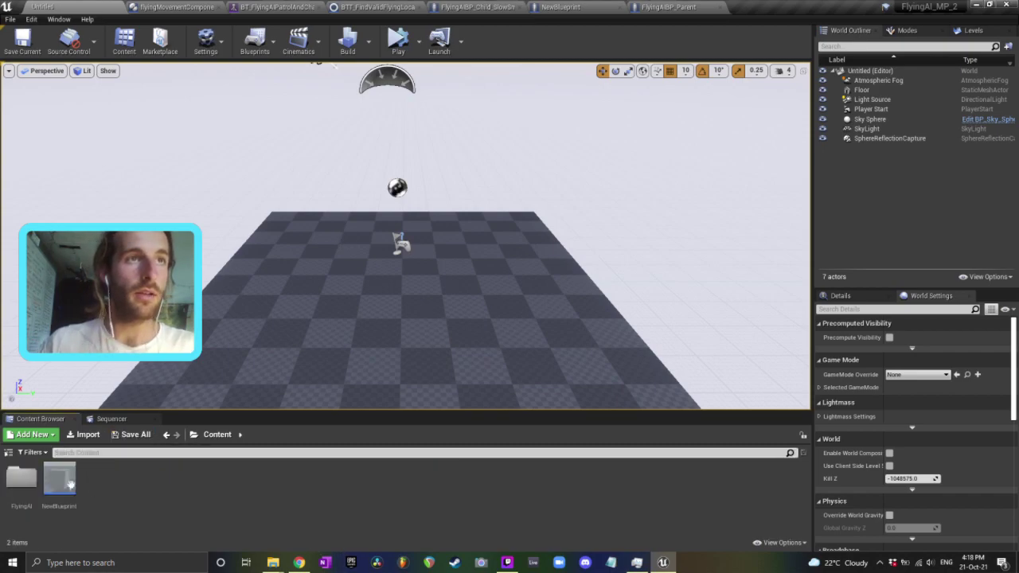
{"action": "left_click_drag", "start_coordinate": [482, 245], "coordinate": [500, 66]}
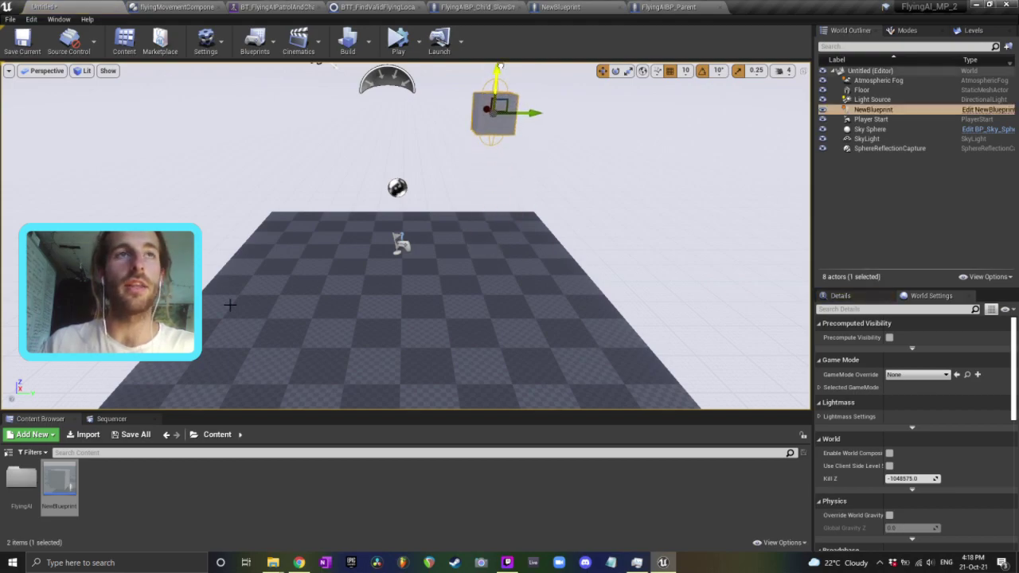
Search the project content for "patrol" and place four FlyingAIPatrolPointBP actors, one near each corner of the floor
{"action": "left_click", "coordinate": [97, 455]}
{"action": "type", "text": "patrol"}
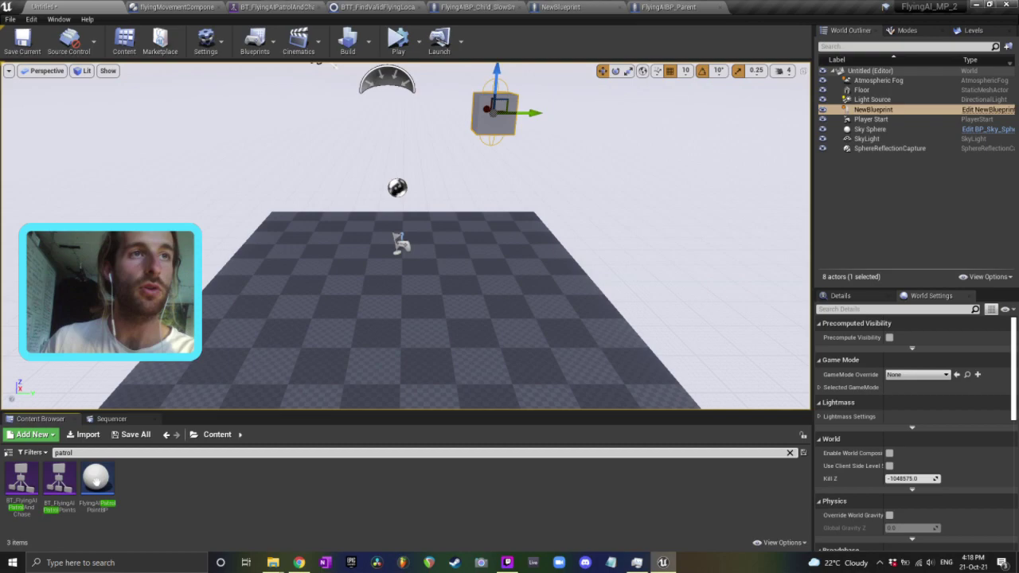
{"action": "left_click_drag", "start_coordinate": [96, 483], "coordinate": [193, 378]}
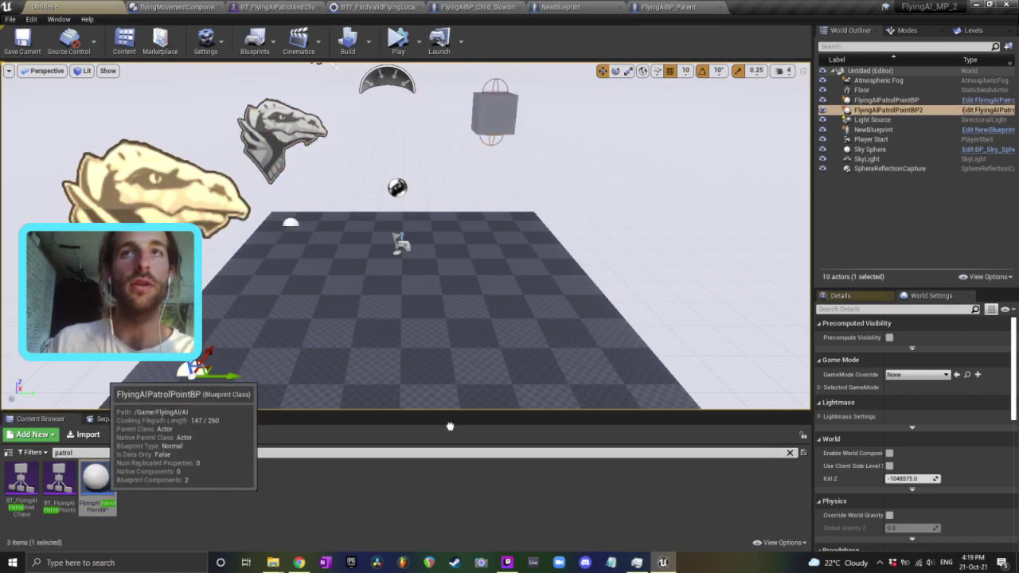
{"action": "left_click_drag", "start_coordinate": [99, 503], "coordinate": [592, 373]}
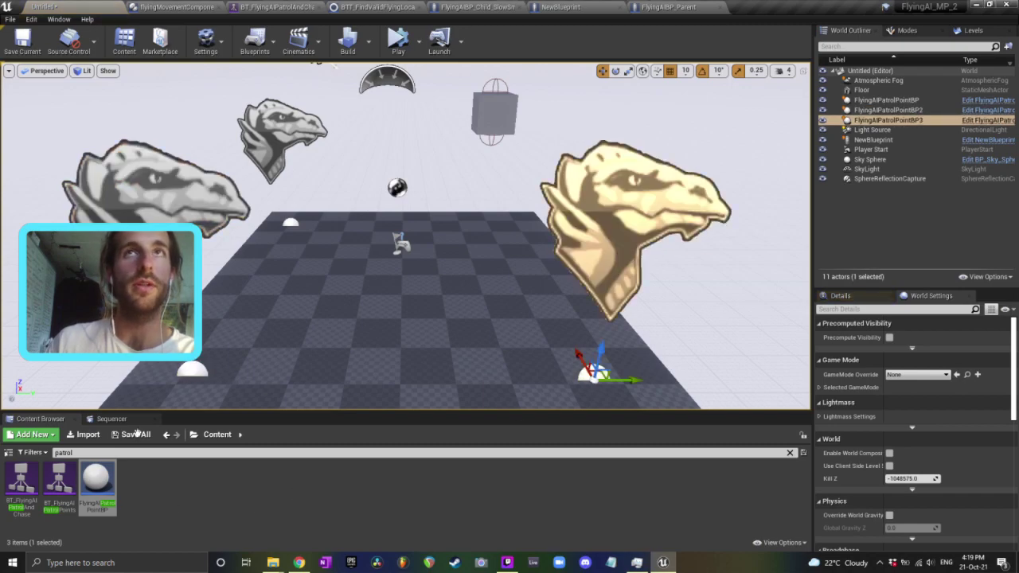
{"action": "left_click_drag", "start_coordinate": [96, 481], "coordinate": [514, 226]}
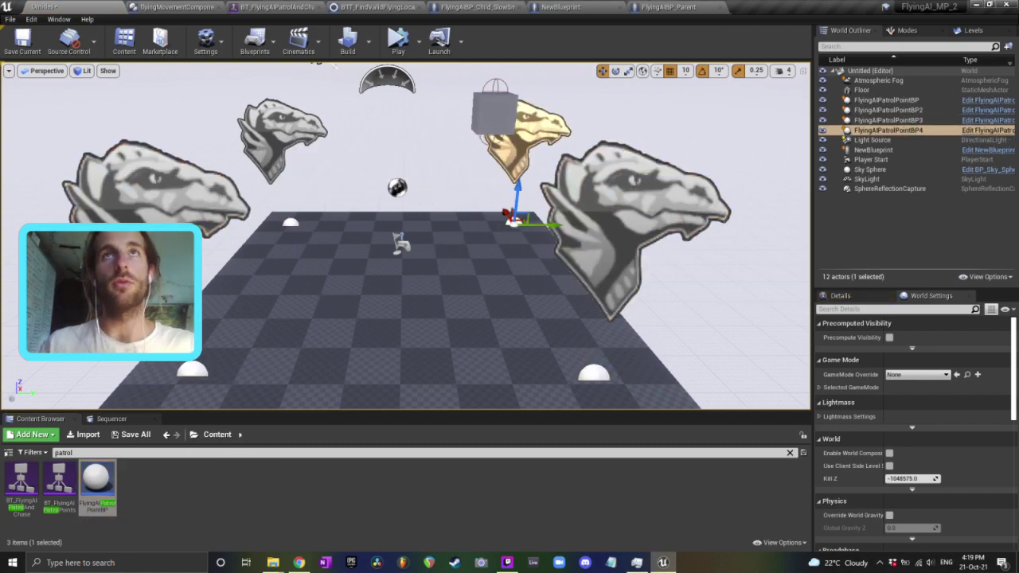
Dismiss saving the untitled level and run a short simulation to check the cube's flight
{"action": "right_click_drag", "start_coordinate": [448, 244], "coordinate": [454, 215]}
{"action": "key", "text": "ctrl+s"}
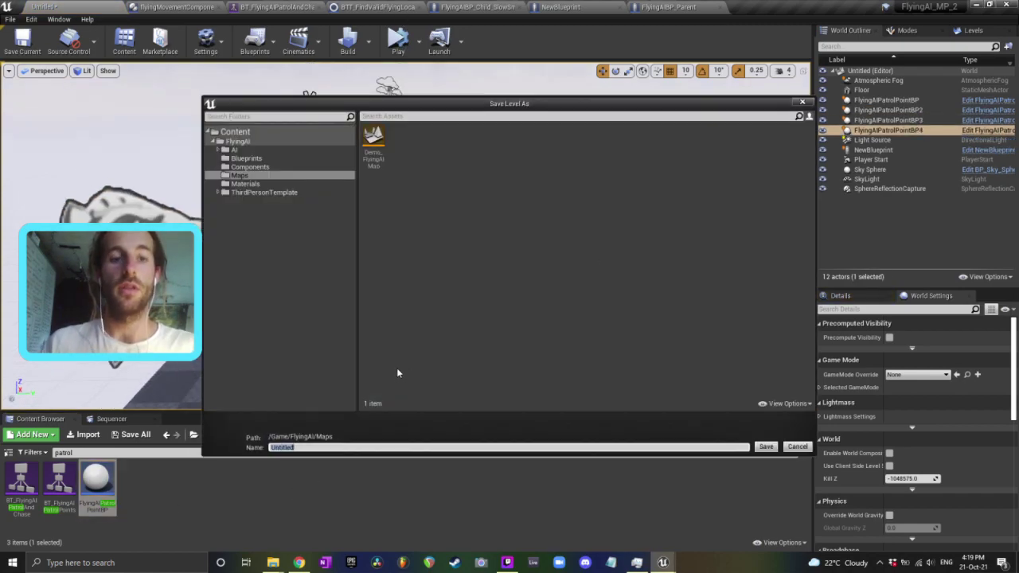
{"action": "key", "text": "Escape"}
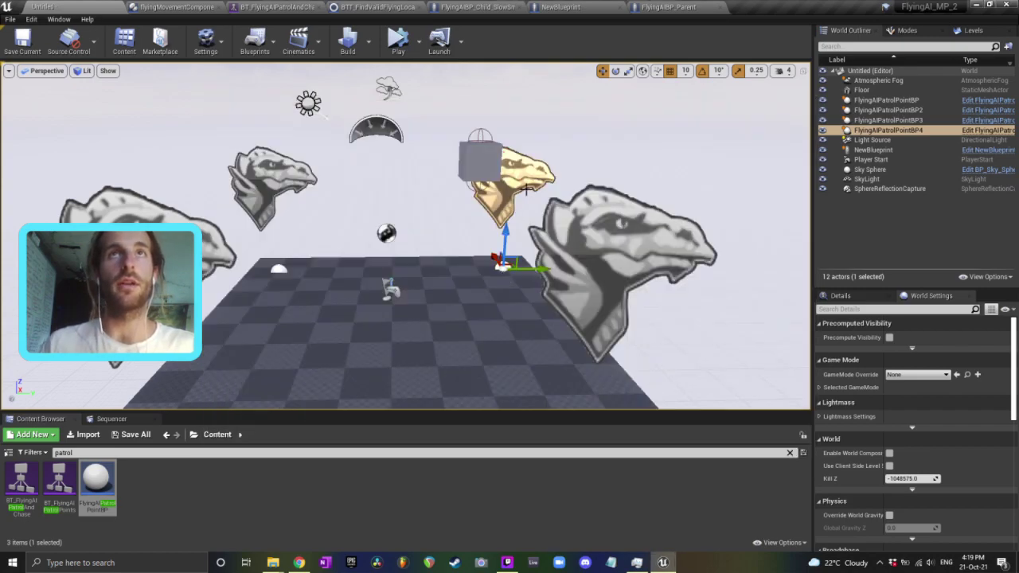
{"action": "key", "text": "alt+p"}
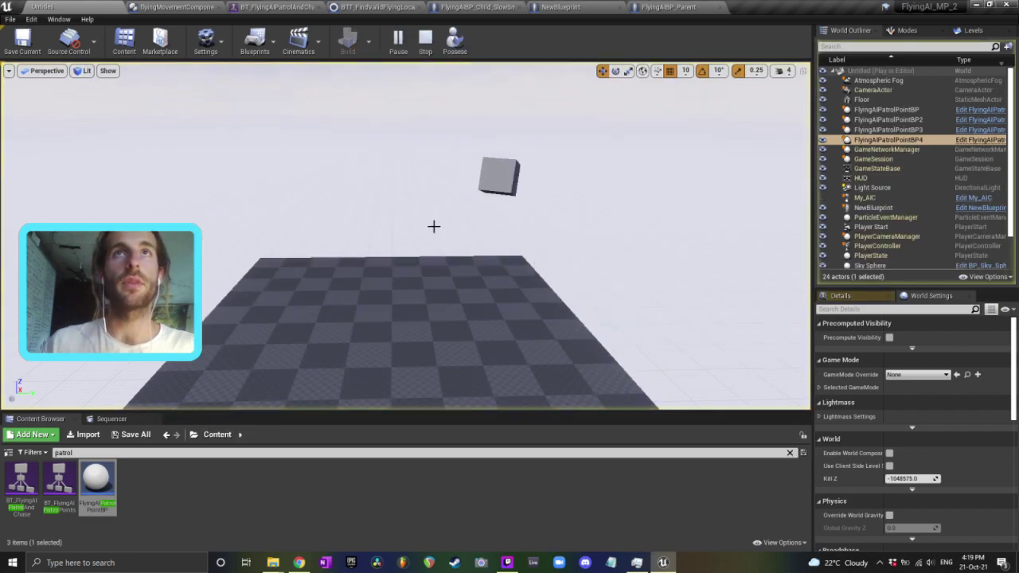
{"action": "key", "text": "Escape"}
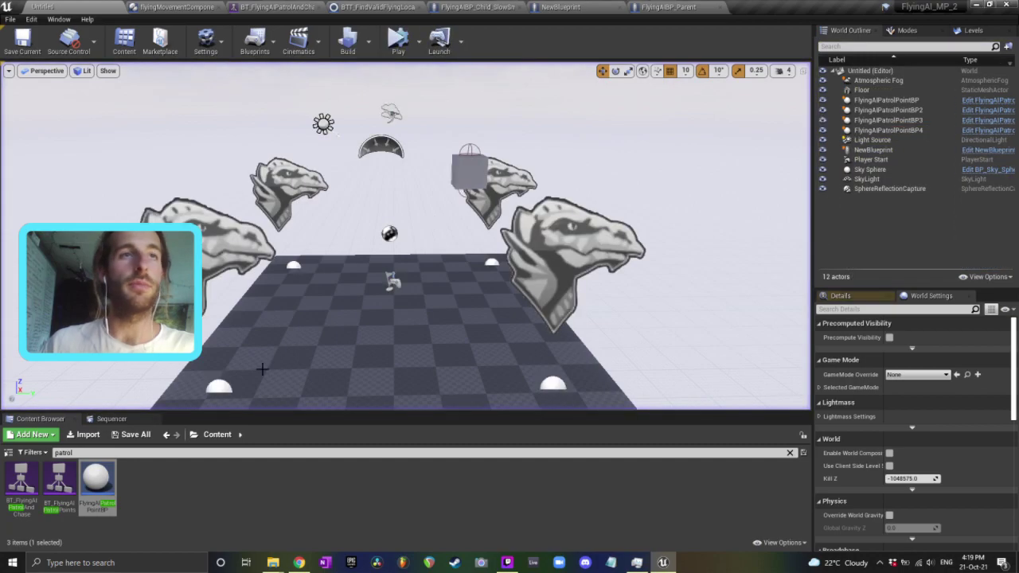
Set the flyingMovementComponent's Max Velocity to 300 in NewBlueprint, and compile and save the Blueprint
{"action": "left_click", "coordinate": [667, 7]}
{"action": "left_click", "coordinate": [587, 10]}
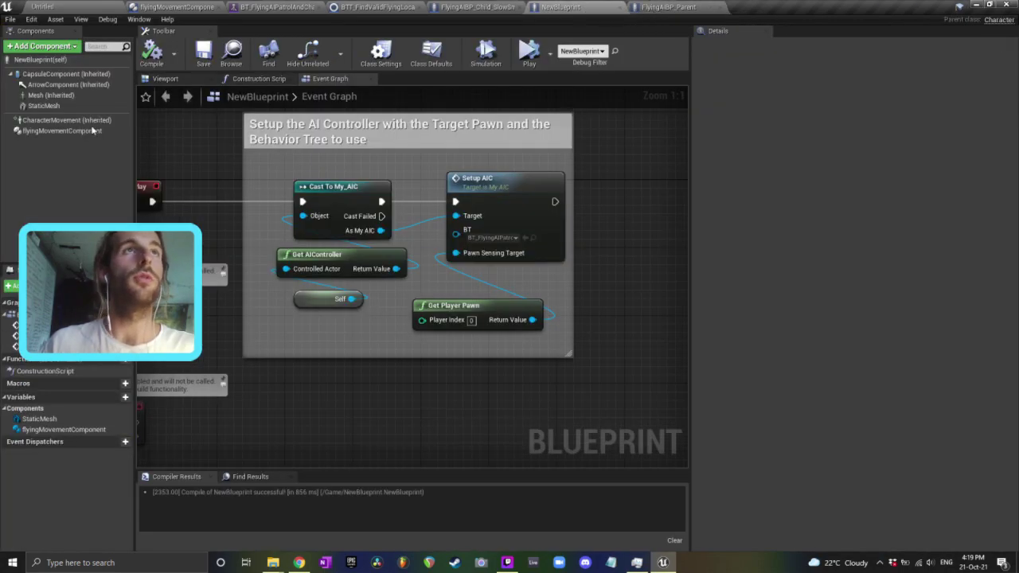
{"action": "left_click", "coordinate": [60, 120]}
{"action": "left_click", "coordinate": [61, 131]}
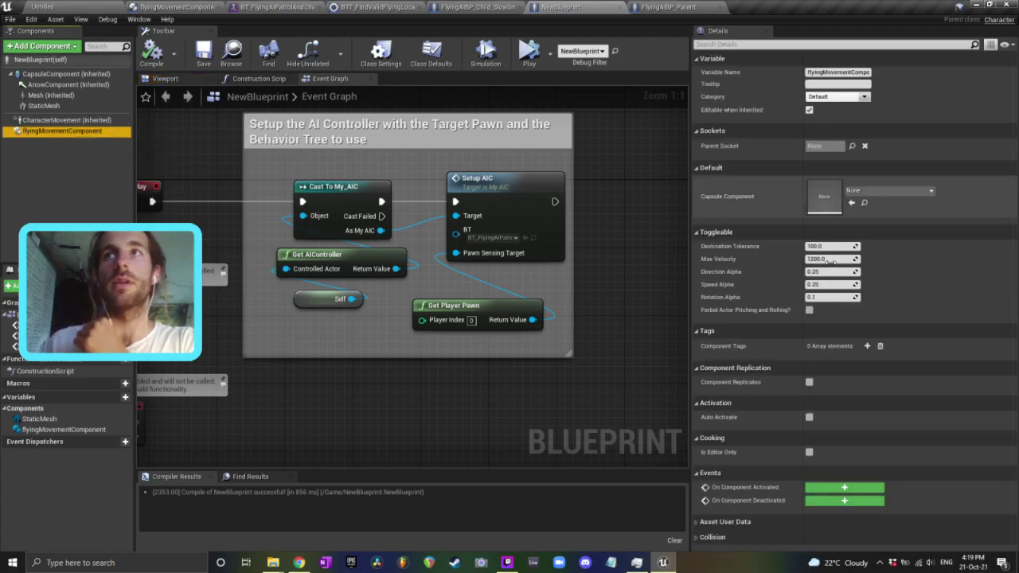
{"action": "left_click", "coordinate": [828, 258]}
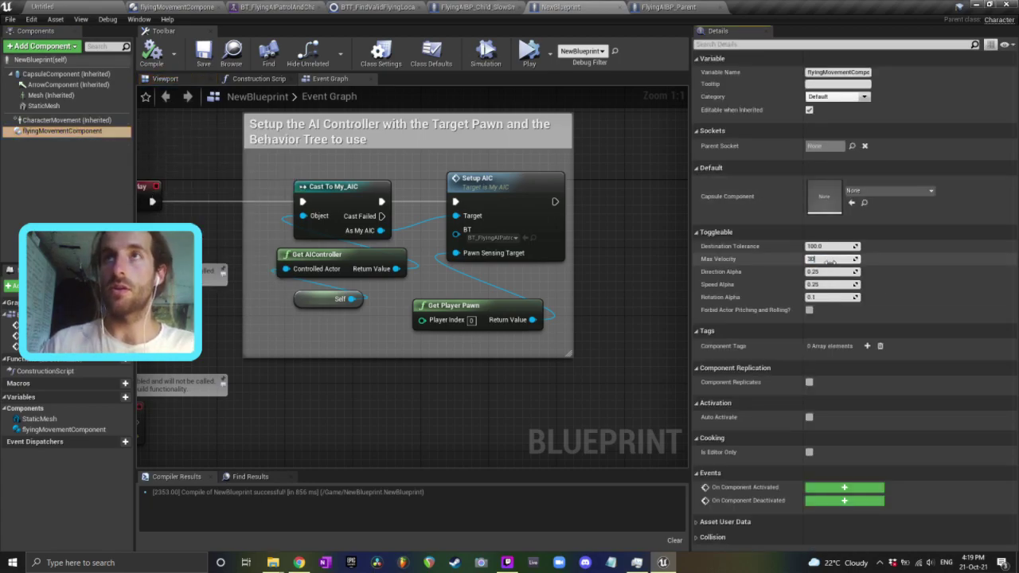
{"action": "left_click", "coordinate": [150, 60]}
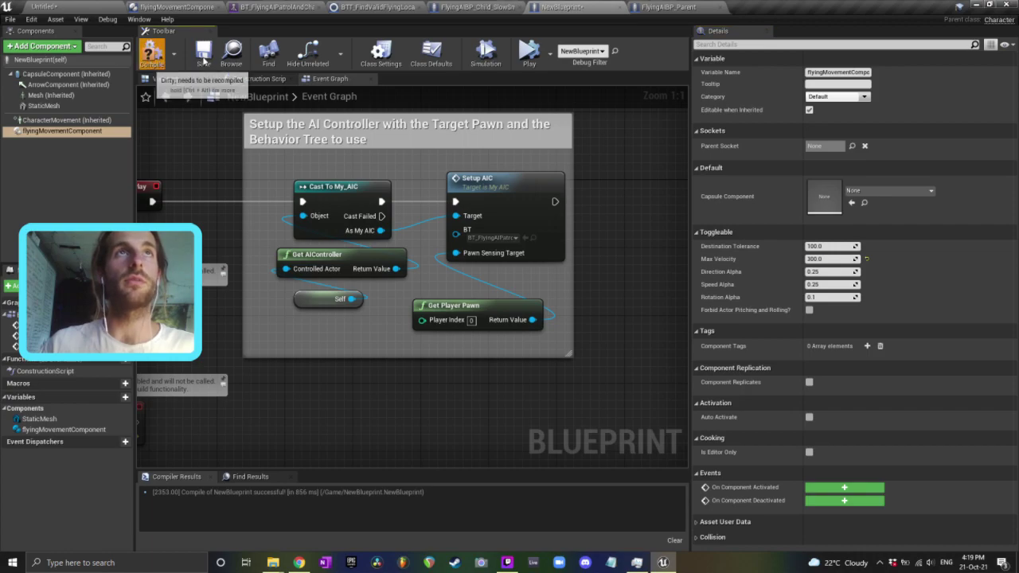
{"action": "left_click", "coordinate": [203, 59]}
Move the NewBlueprint actor in the level sideways along its green axis toward the middle of the floor
{"action": "left_click", "coordinate": [73, 9]}
{"action": "left_click", "coordinate": [463, 167]}
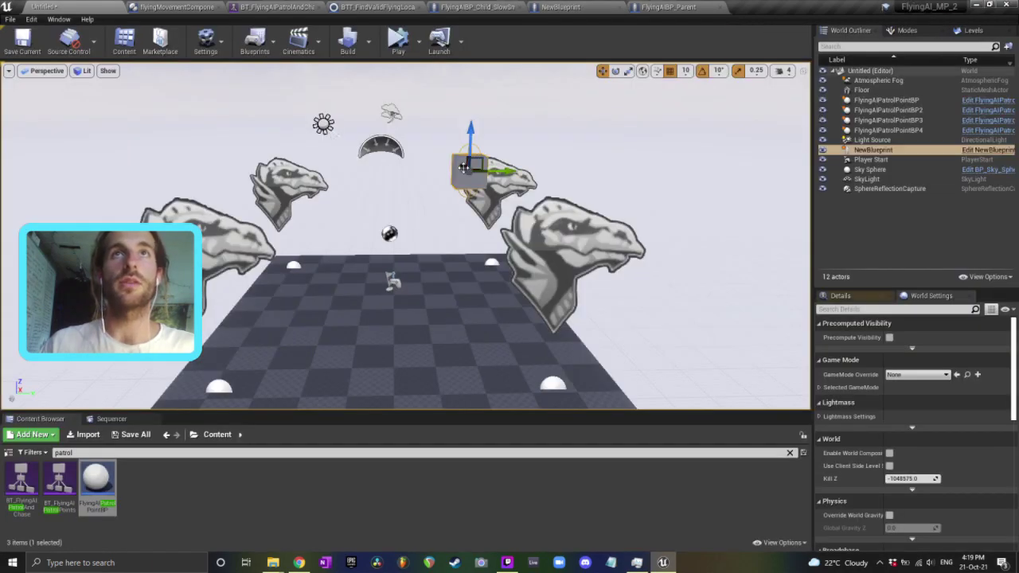
{"action": "left_click_drag", "start_coordinate": [499, 171], "coordinate": [426, 171]}
Simulate the level, watch how the cube flies around the floor, and stop the simulation
{"action": "left_click", "coordinate": [399, 49]}
{"action": "left_click", "coordinate": [398, 40]}
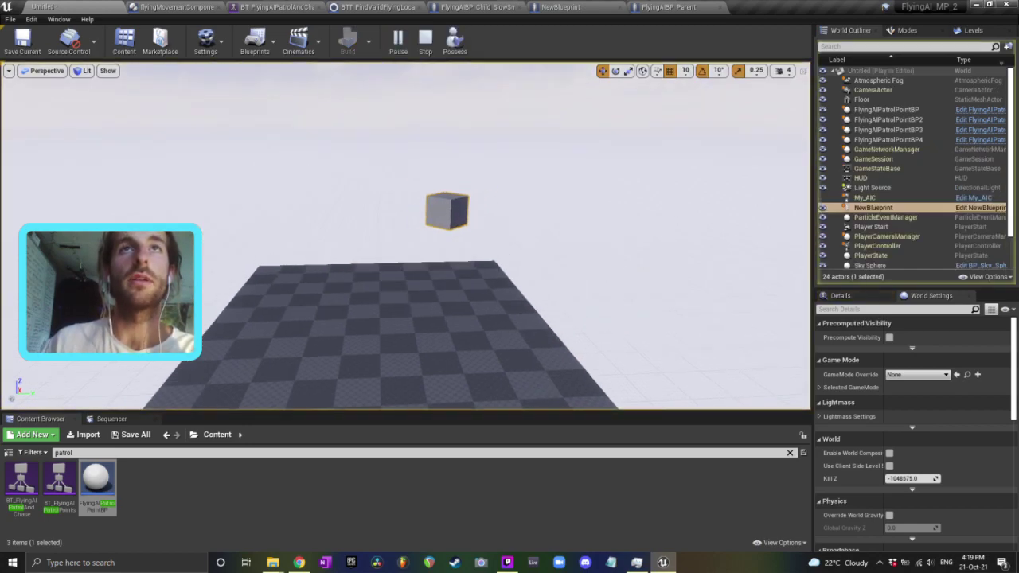
{"action": "right_click_drag", "start_coordinate": [406, 236], "coordinate": [390, 250]}
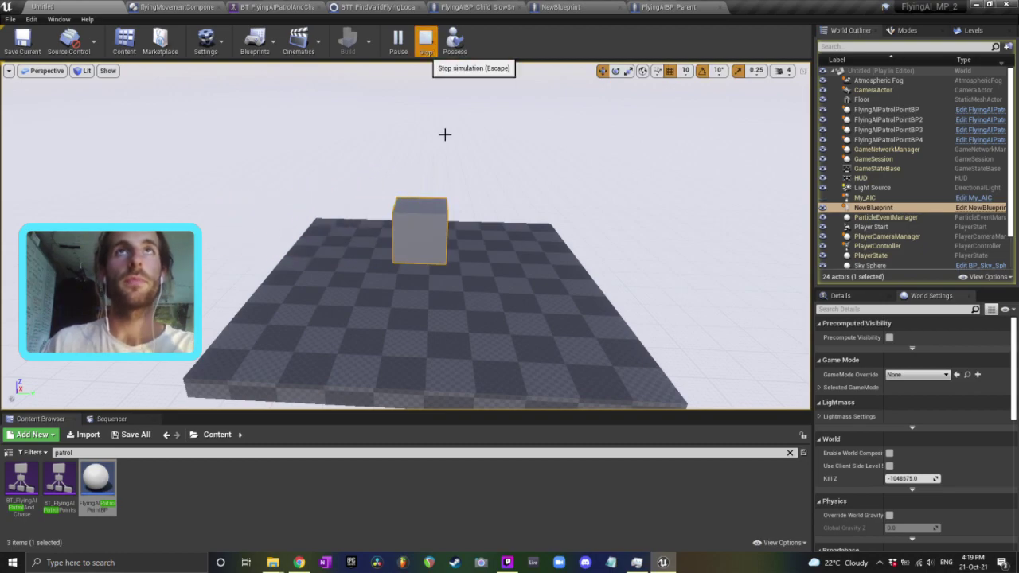
{"action": "left_click", "coordinate": [426, 41]}
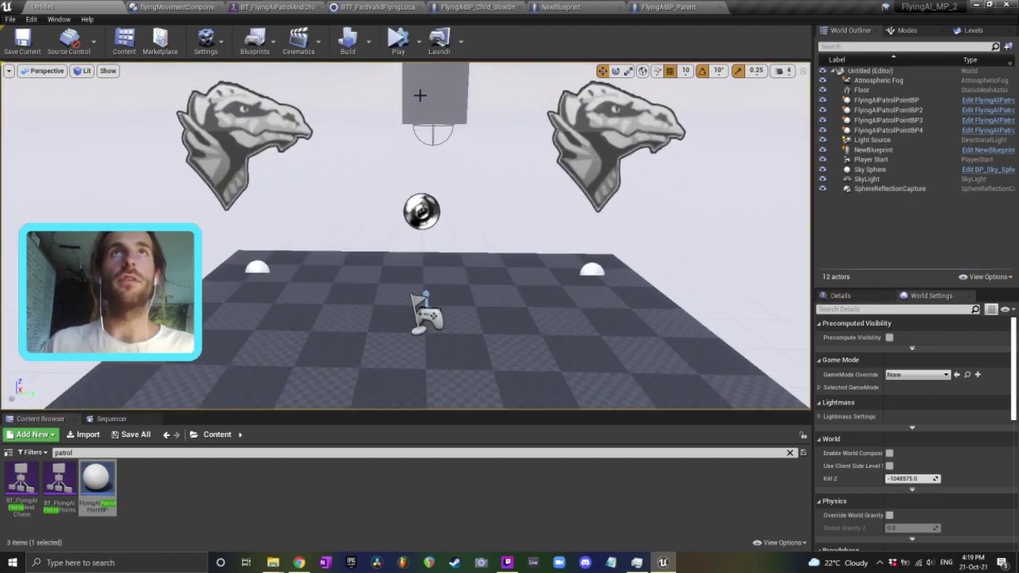
Play the level in a separate preview window and run the character around to test how the cube chases it
{"action": "left_click", "coordinate": [420, 51]}
{"action": "left_click", "coordinate": [459, 96]}
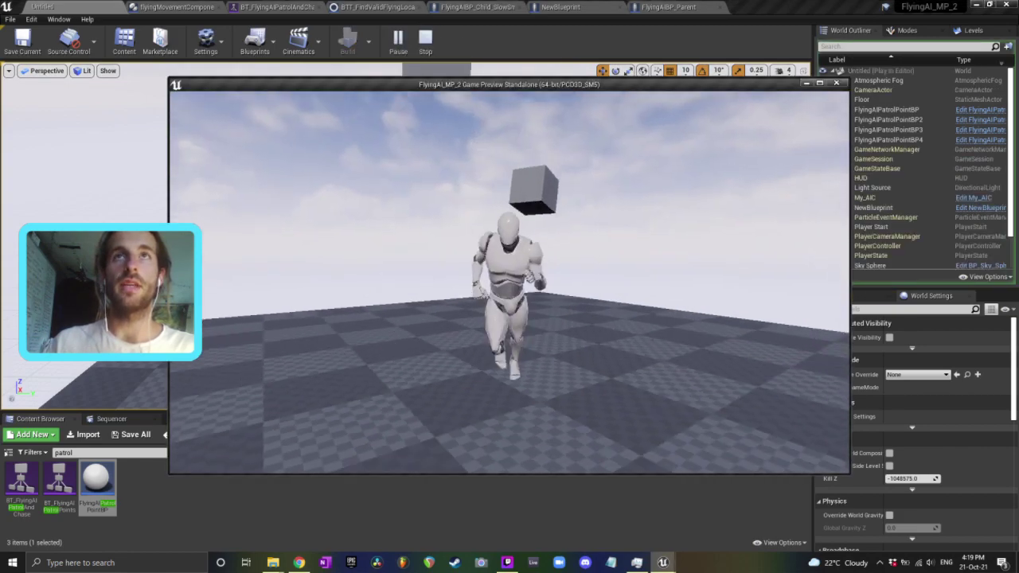
{"action": "key", "text": "d"}
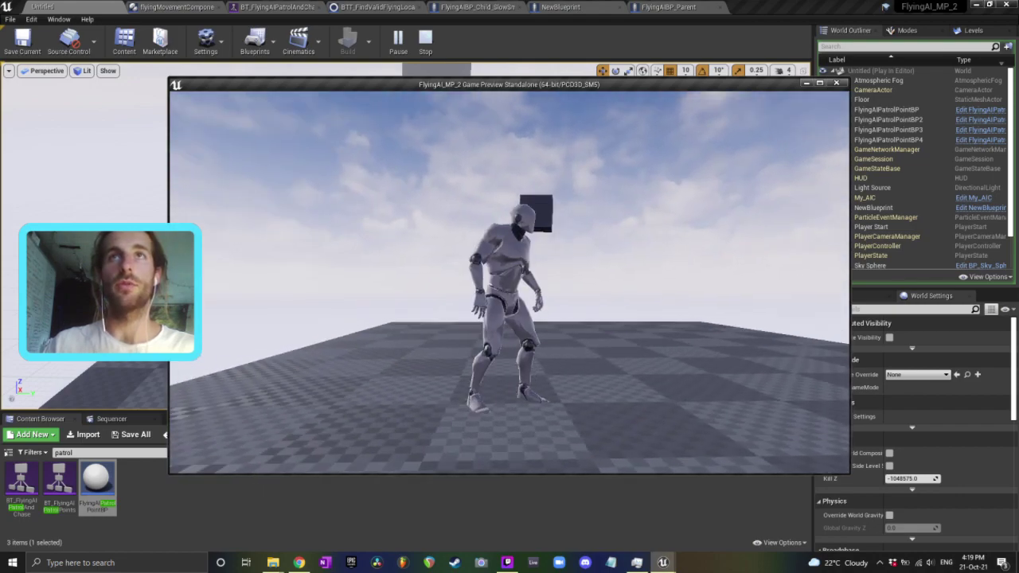
{"action": "key", "text": "w"}
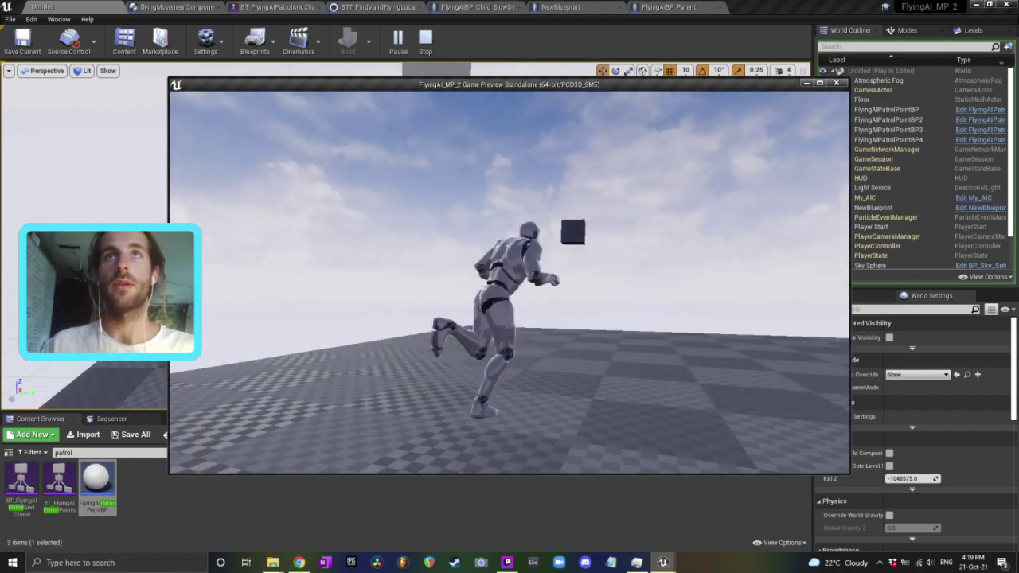
{"action": "key", "text": "d"}
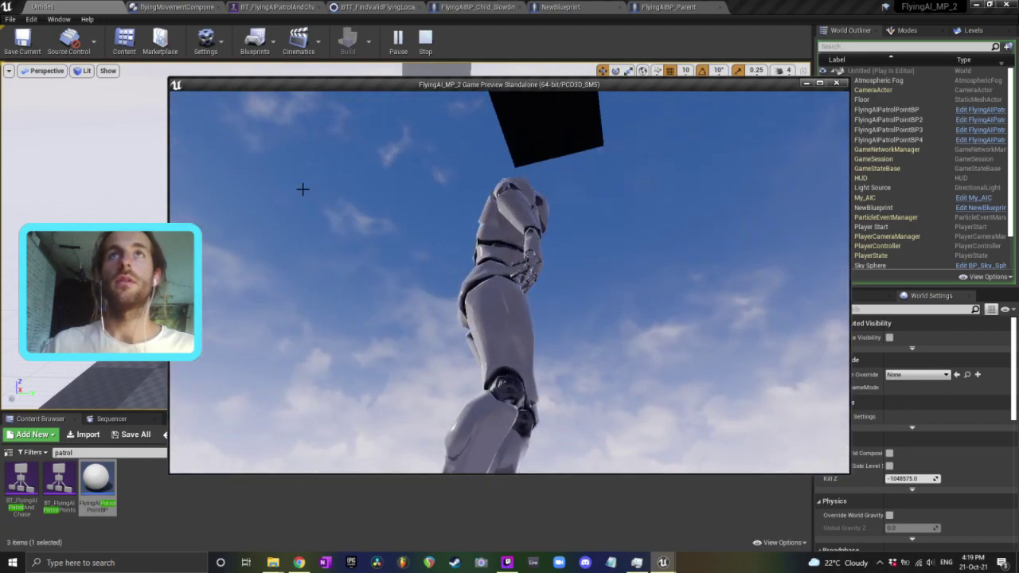
{"action": "key", "text": "Escape"}
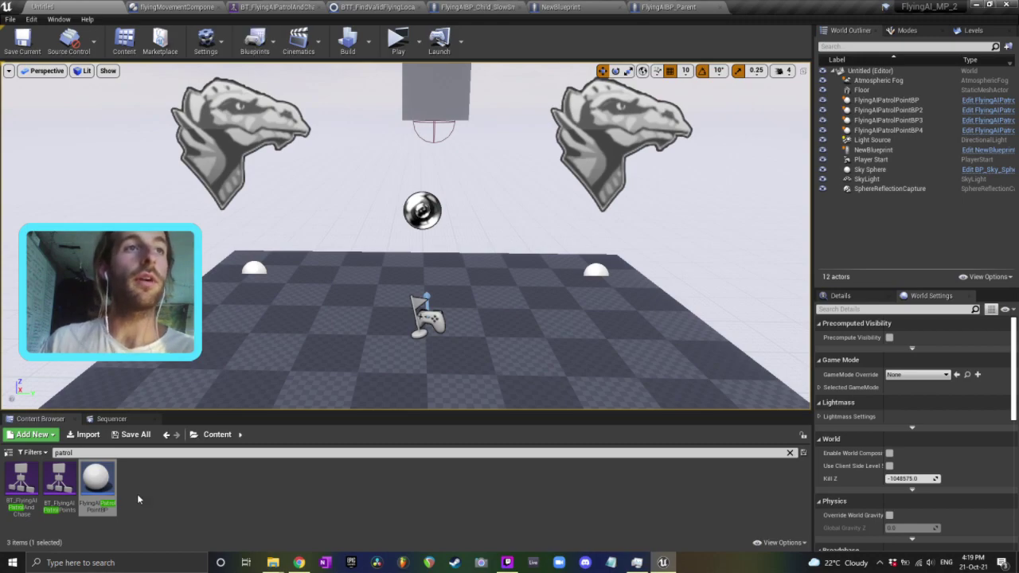
Open BT_FlyingAIPatrolAndChase from the FlyingAI AI folder and examine its "Can See Target?" chase branch
{"action": "left_click", "coordinate": [62, 484]}
{"action": "key", "text": "ctrl+b"}
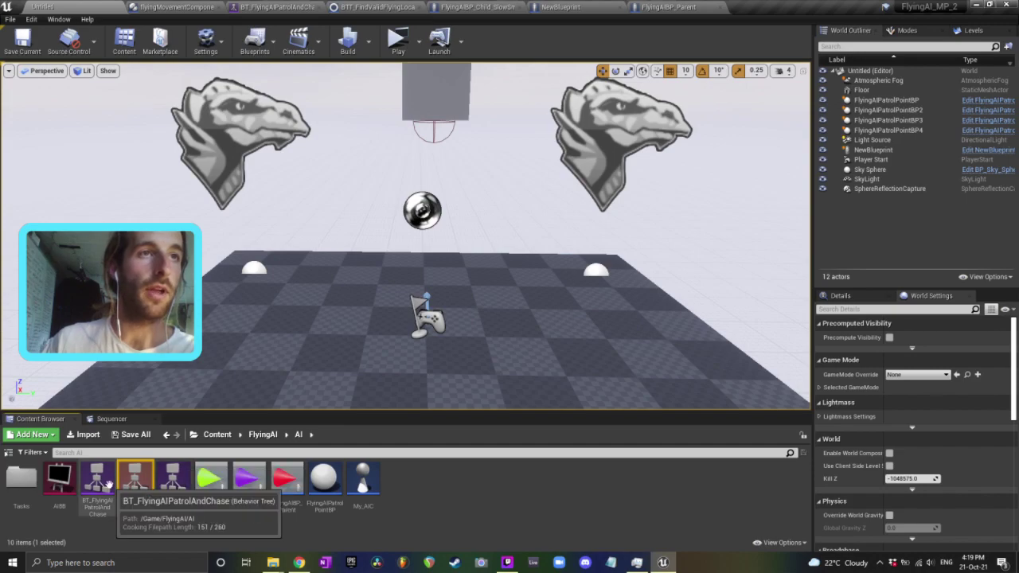
{"action": "double_click", "coordinate": [109, 484]}
{"action": "scroll", "coordinate": [268, 447], "scroll_direction": "down", "scroll_amount": 6}
{"action": "right_click_drag", "start_coordinate": [257, 373], "coordinate": [251, 401]}
{"action": "scroll", "coordinate": [251, 396], "scroll_direction": "up", "scroll_amount": 3}
{"action": "left_click_drag", "start_coordinate": [101, 481], "coordinate": [388, 155]}
Examine the behavior tree's patrol point branch and its random roaming branch
{"action": "right_click_drag", "start_coordinate": [510, 365], "coordinate": [328, 336]}
{"action": "scroll", "coordinate": [325, 319], "scroll_direction": "down", "scroll_amount": 2}
{"action": "left_click", "coordinate": [432, 328]}
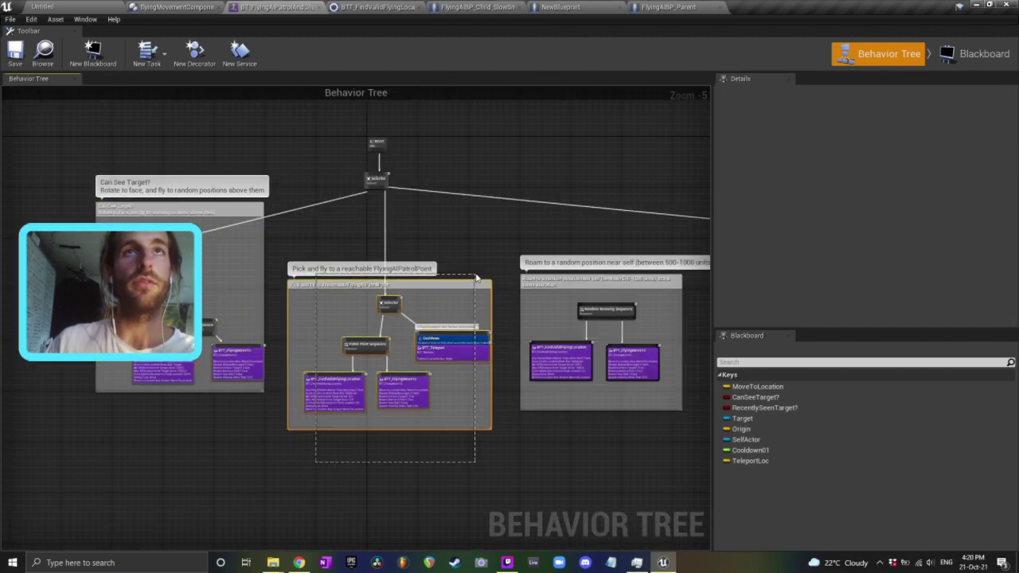
{"action": "right_click_drag", "start_coordinate": [432, 327], "coordinate": [361, 355]}
{"action": "scroll", "coordinate": [361, 355], "scroll_direction": "up", "scroll_amount": 1}
{"action": "left_click", "coordinate": [568, 227]}
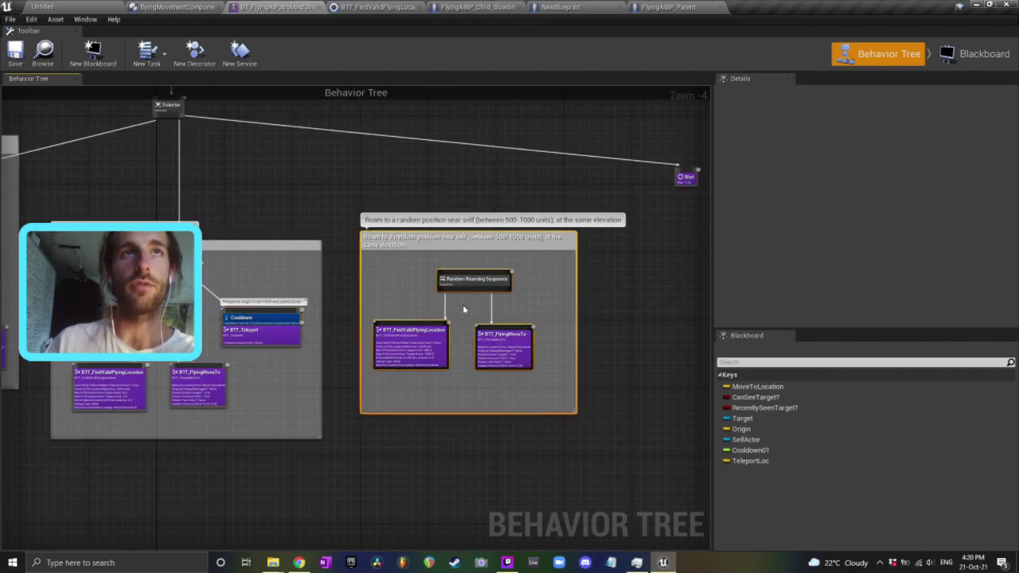
{"action": "right_click_drag", "start_coordinate": [414, 324], "coordinate": [558, 299]}
Inspect the settings of the BTT_FindValidFlyingLocation and BTT_FlyingMoveTo tasks in the patrol point sequence
{"action": "right_click_drag", "start_coordinate": [317, 411], "coordinate": [416, 409]}
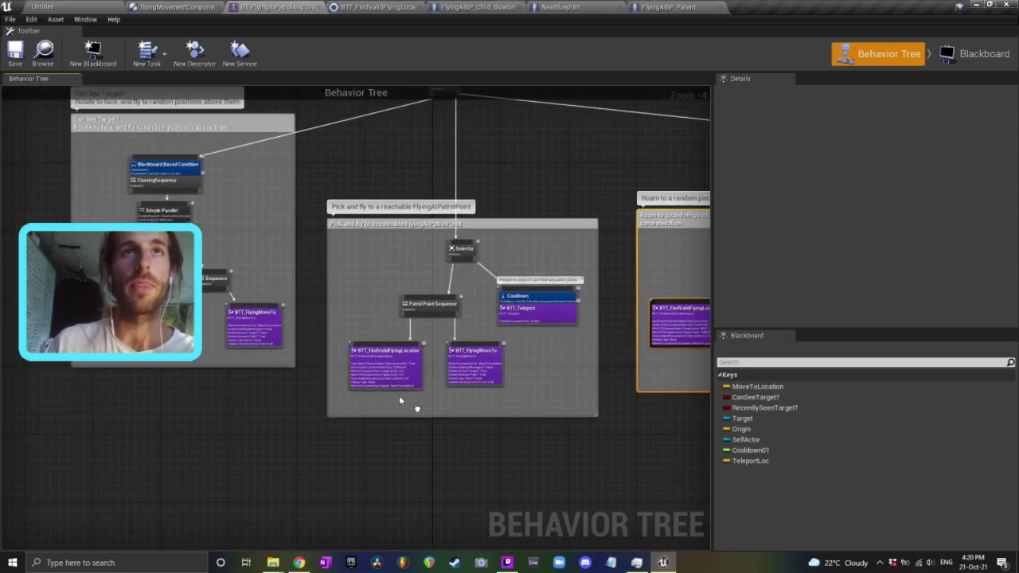
{"action": "right_click_drag", "start_coordinate": [618, 356], "coordinate": [547, 348]}
{"action": "scroll", "coordinate": [547, 348], "scroll_direction": "up", "scroll_amount": 2}
{"action": "right_click_drag", "start_coordinate": [338, 405], "coordinate": [366, 403]}
{"action": "scroll", "coordinate": [428, 406], "scroll_direction": "up", "scroll_amount": 2}
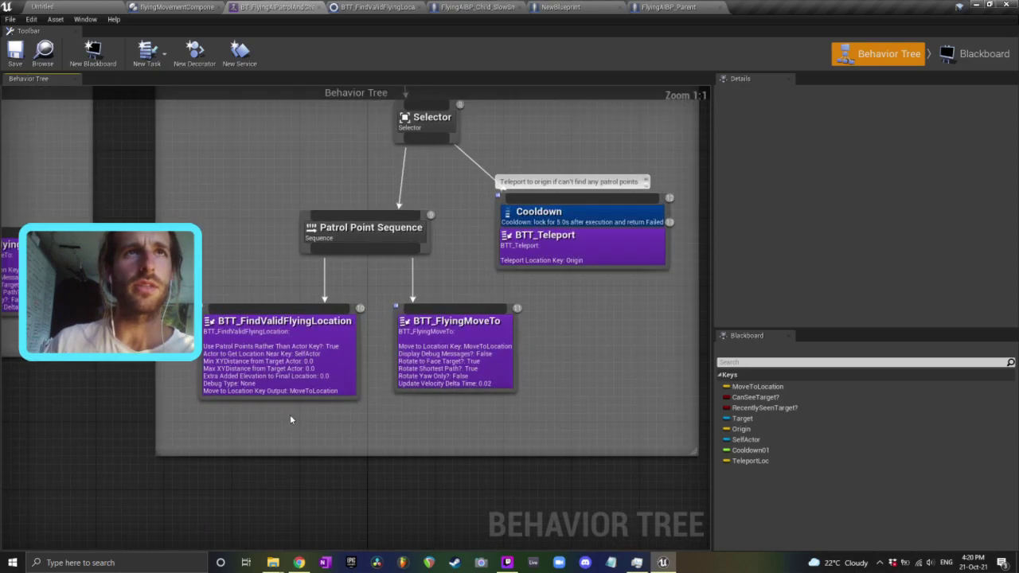
{"action": "left_click", "coordinate": [276, 347]}
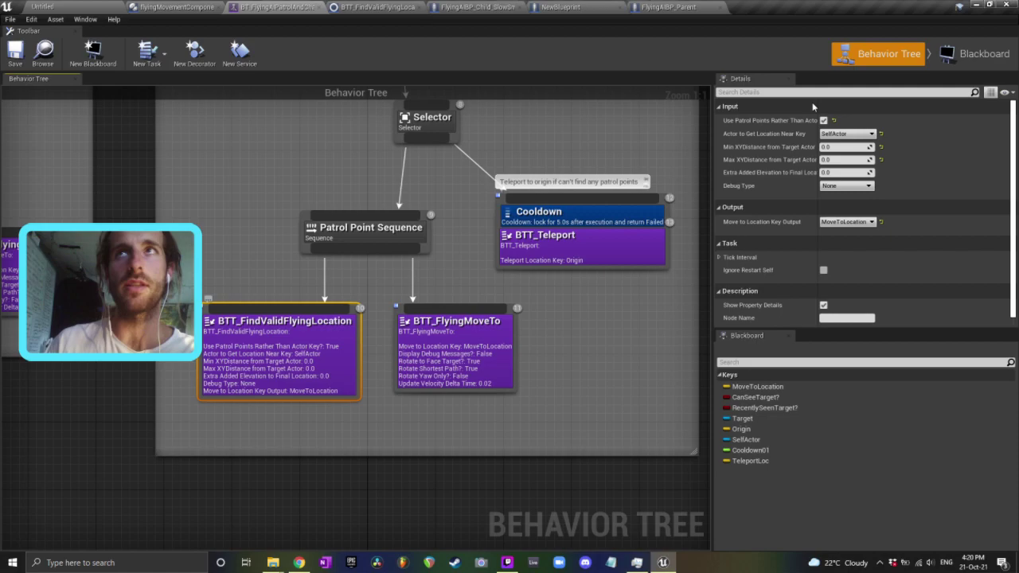
{"action": "left_click", "coordinate": [481, 347]}
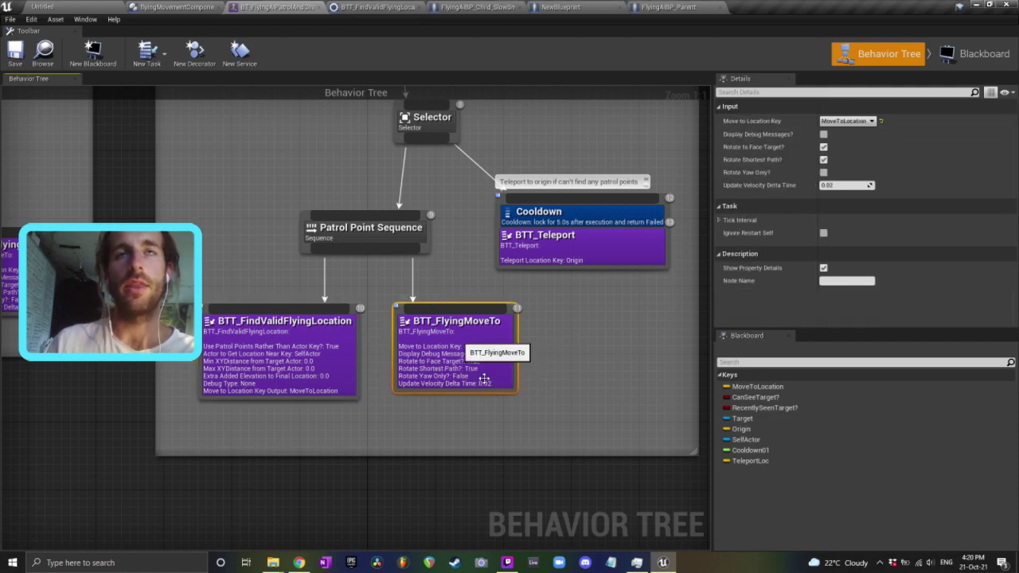
{"action": "scroll", "coordinate": [456, 350], "scroll_direction": "down", "scroll_amount": 3}
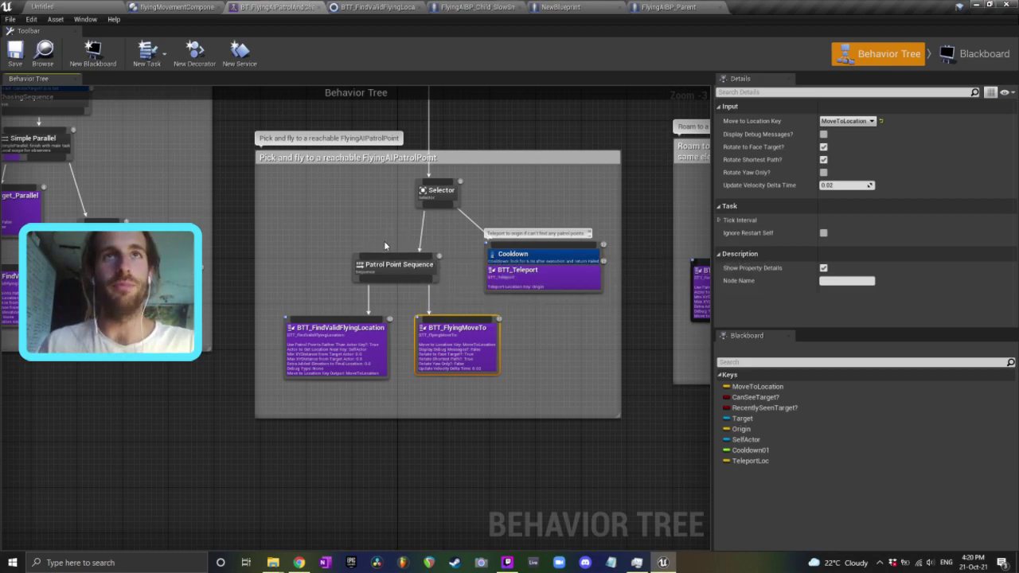
{"action": "right_click_drag", "start_coordinate": [356, 253], "coordinate": [289, 280]}
{"action": "scroll", "coordinate": [289, 280], "scroll_direction": "down", "scroll_amount": 1}
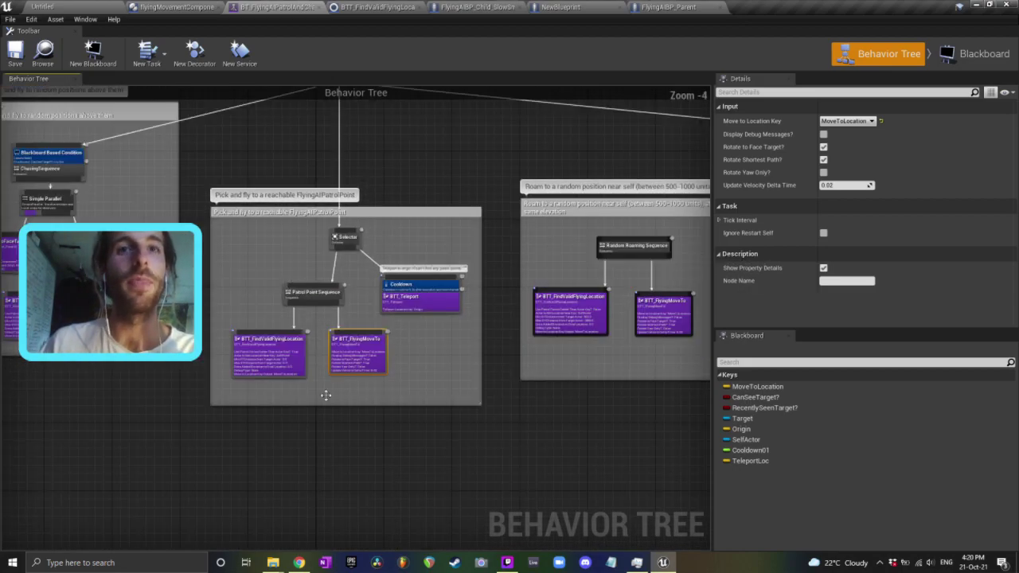
{"action": "left_click", "coordinate": [507, 562]}
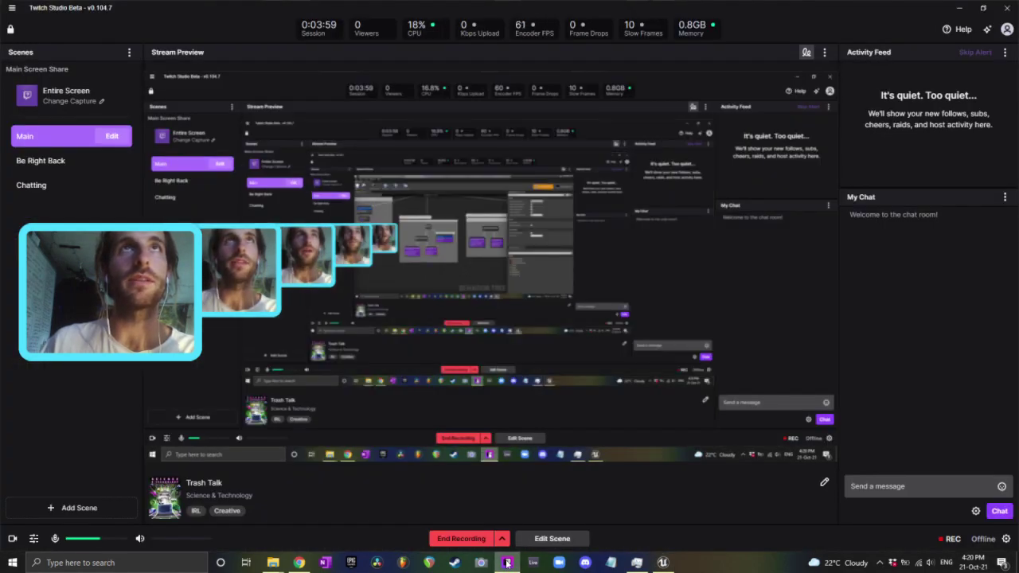
{"action": "left_click", "coordinate": [507, 562]}
{"action": "left_click", "coordinate": [70, 5]}
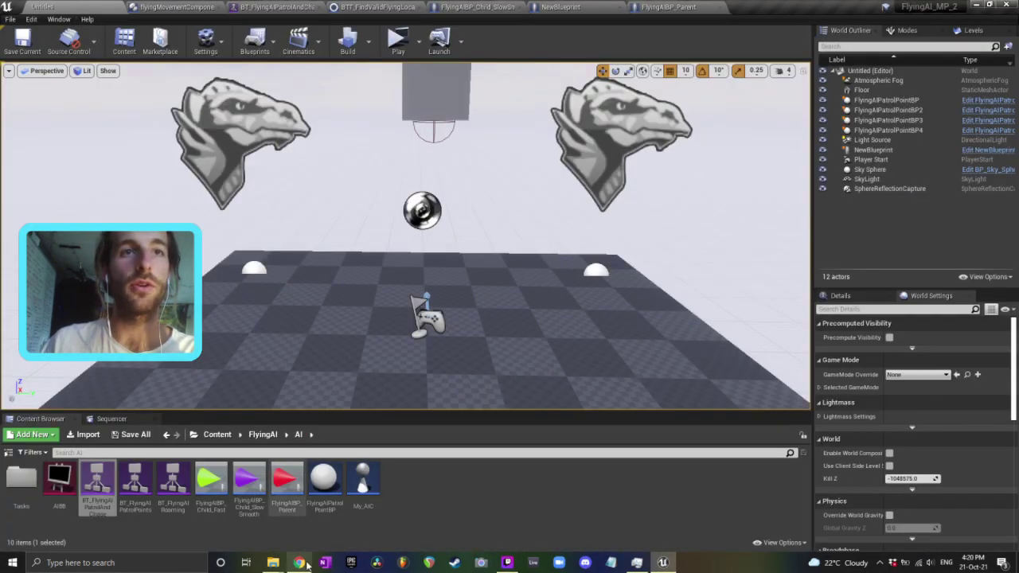
{"action": "left_click", "coordinate": [308, 564]}
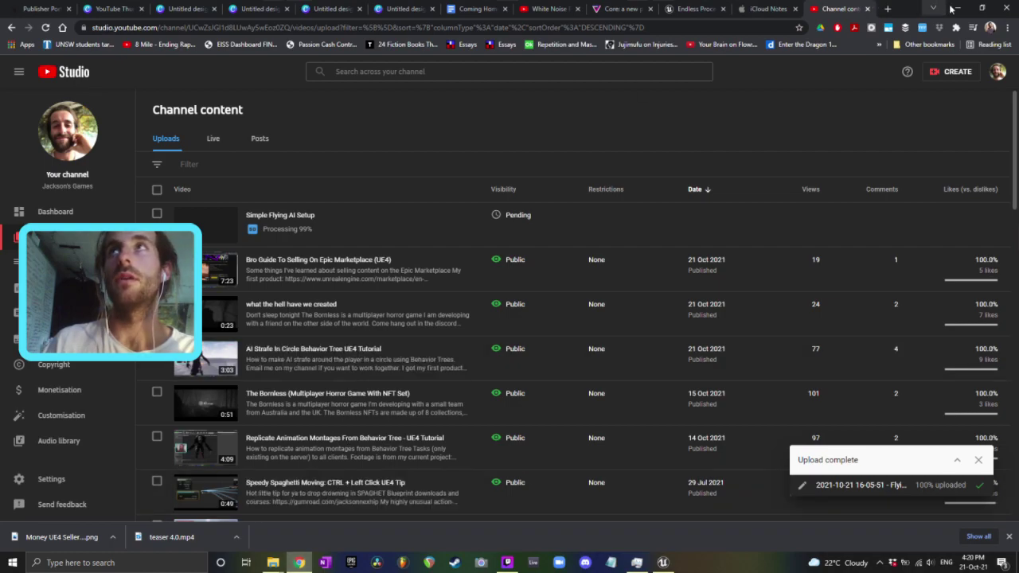
{"action": "left_click", "coordinate": [956, 7]}
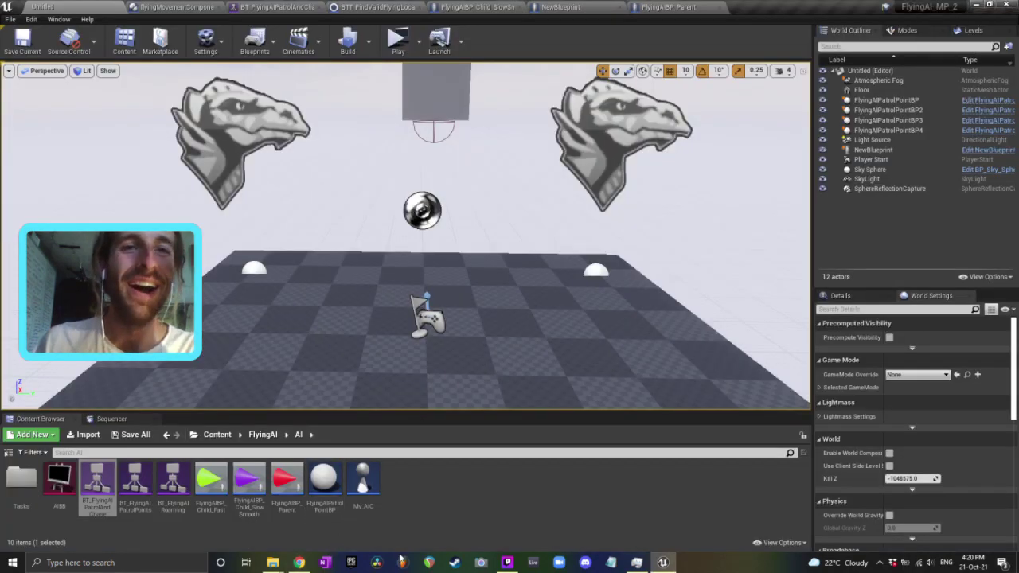